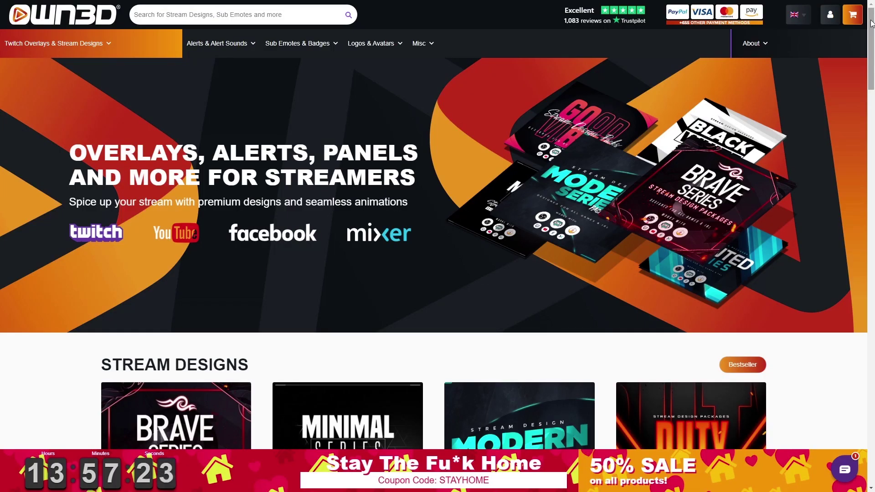
Scroll through the OWN3D homepage's stream designs, 1249 subscriber emotes and 192 sub badges.
{"action": "scroll", "coordinate": [871, 23], "scroll_direction": "down", "scroll_amount": 5}
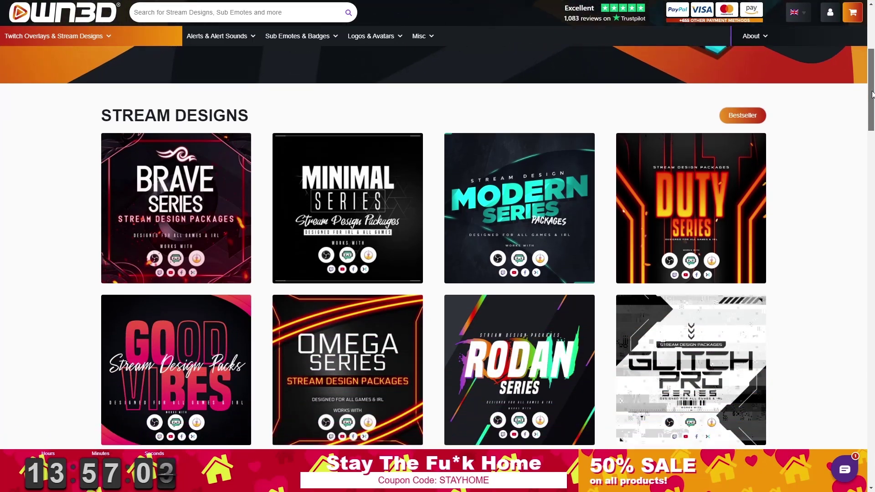
{"action": "scroll", "coordinate": [871, 94], "scroll_direction": "down", "scroll_amount": 1}
{"action": "scroll", "coordinate": [872, 76], "scroll_direction": "up", "scroll_amount": 1}
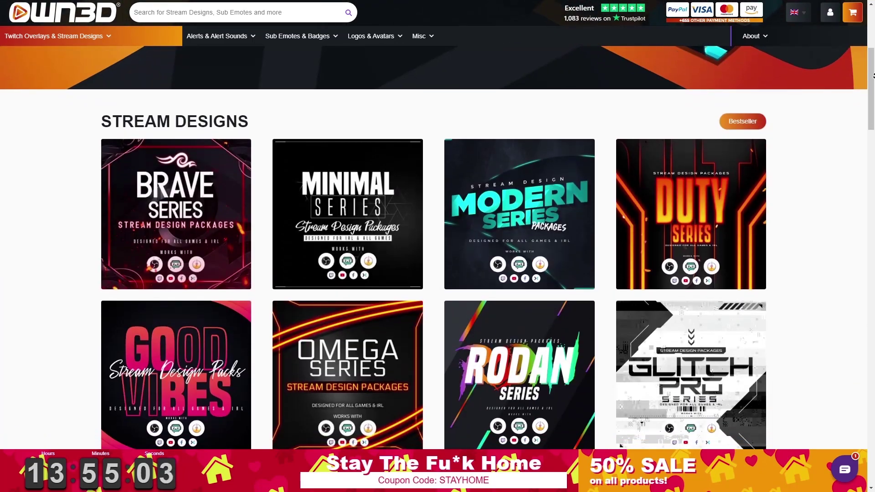
{"action": "scroll", "coordinate": [872, 76], "scroll_direction": "down", "scroll_amount": 2}
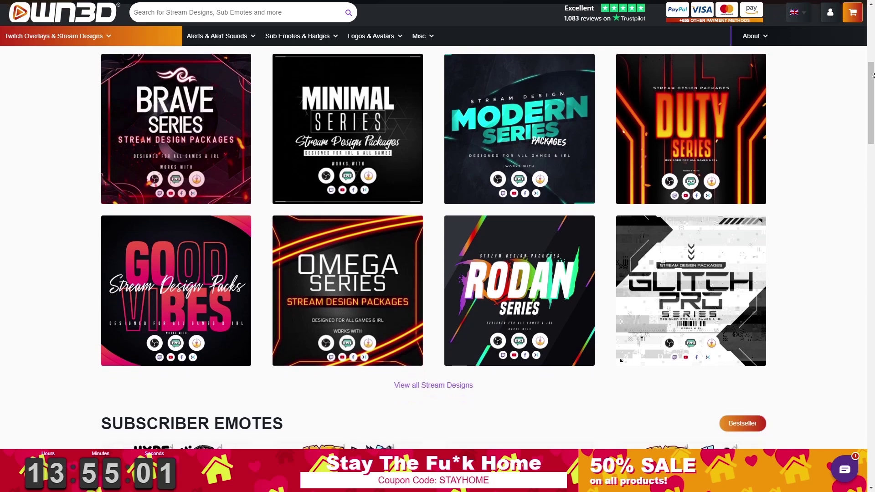
{"action": "scroll", "coordinate": [872, 75], "scroll_direction": "down", "scroll_amount": 3}
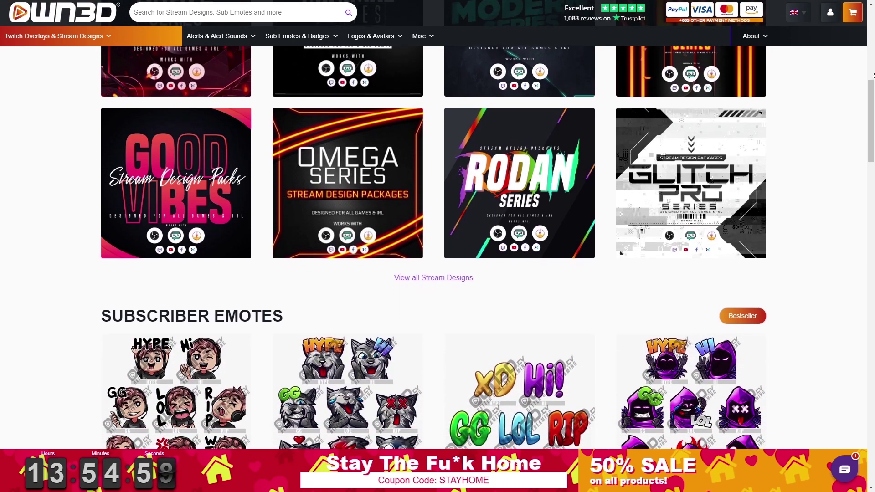
{"action": "scroll", "coordinate": [872, 76], "scroll_direction": "down", "scroll_amount": 2}
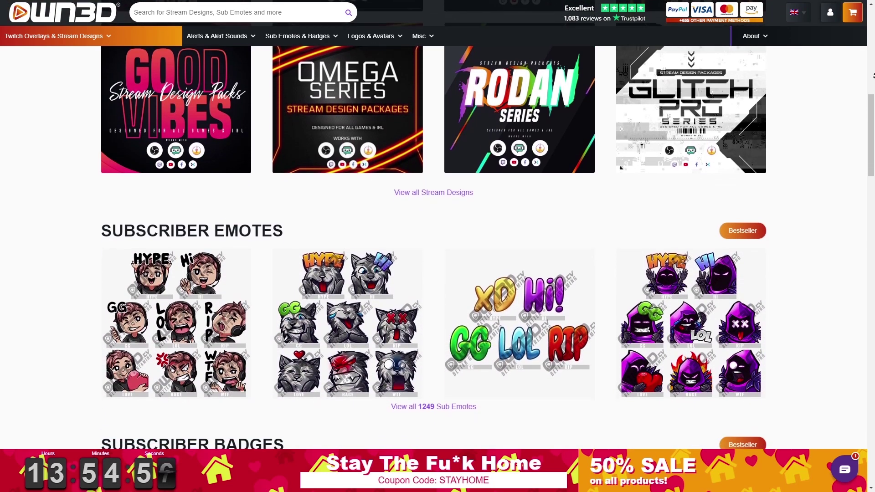
{"action": "scroll", "coordinate": [872, 75], "scroll_direction": "down", "scroll_amount": 2}
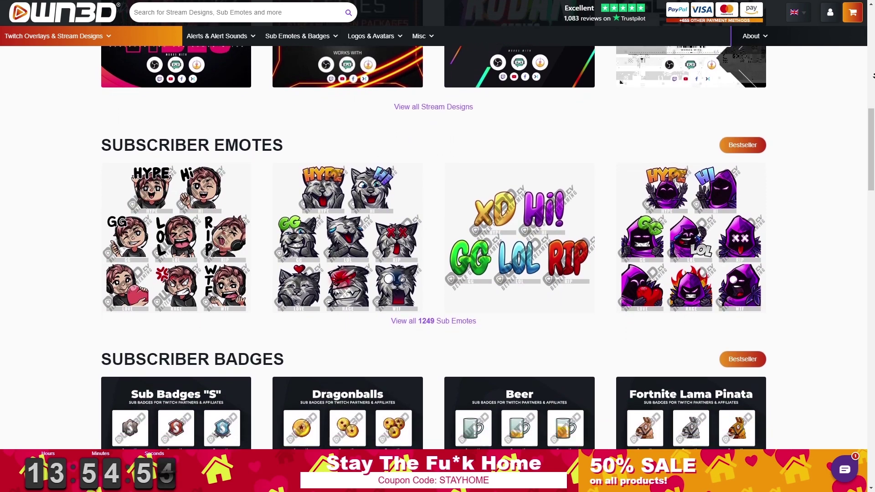
{"action": "scroll", "coordinate": [872, 75], "scroll_direction": "down", "scroll_amount": 5}
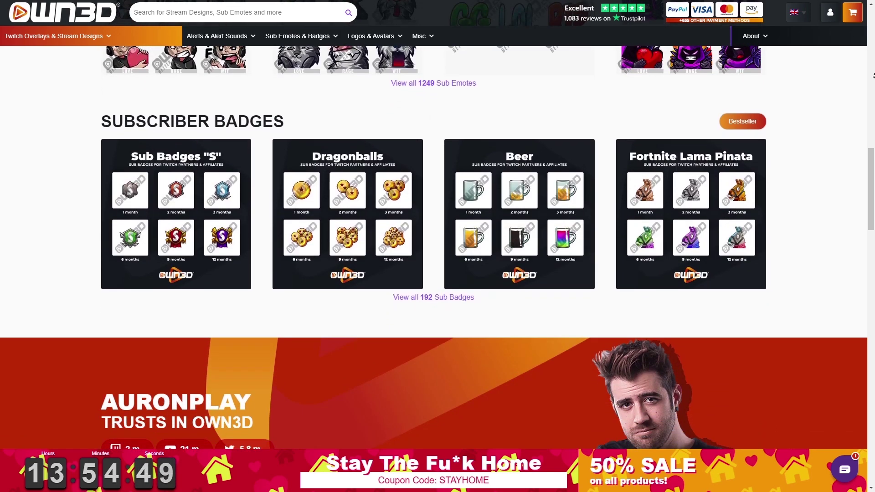
{"action": "scroll", "coordinate": [872, 76], "scroll_direction": "down", "scroll_amount": 2}
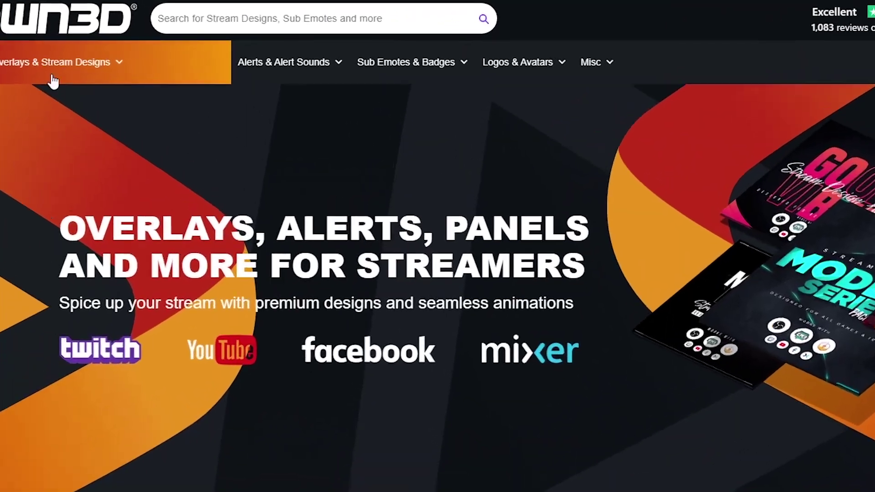
Open Complete Packages and preview NEW DONATION and ANIMATED WEBCAM OVERLAY in the Interactive Showcase.
{"action": "mouse_move", "coordinate": [64, 38]}
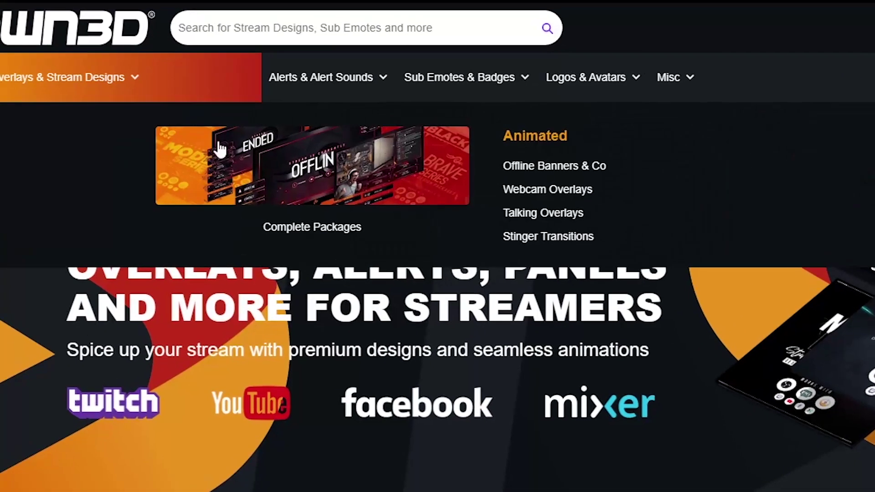
{"action": "left_click", "coordinate": [219, 148]}
{"action": "scroll", "coordinate": [854, 149], "scroll_direction": "down", "scroll_amount": 8}
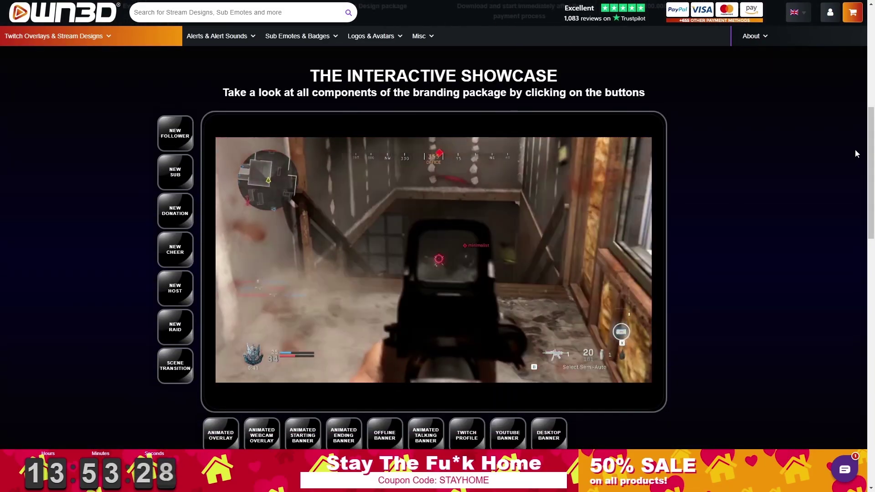
{"action": "scroll", "coordinate": [133, 203], "scroll_direction": "down", "scroll_amount": 1}
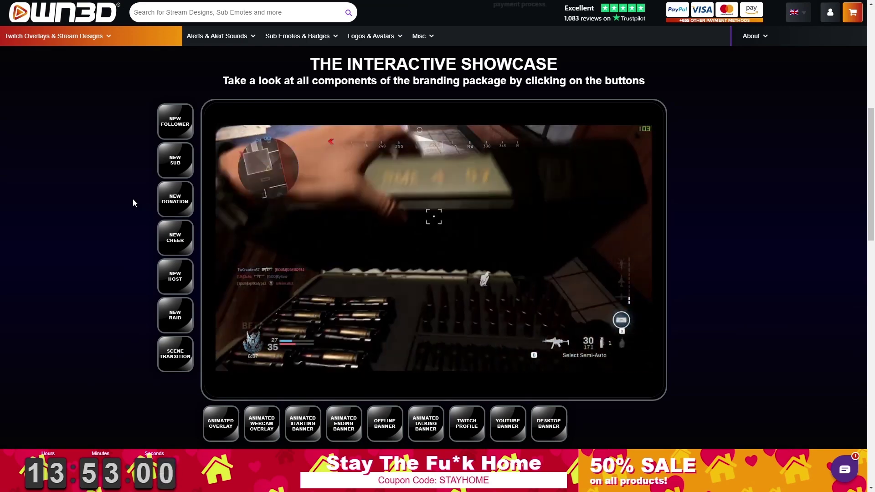
{"action": "left_click", "coordinate": [159, 206]}
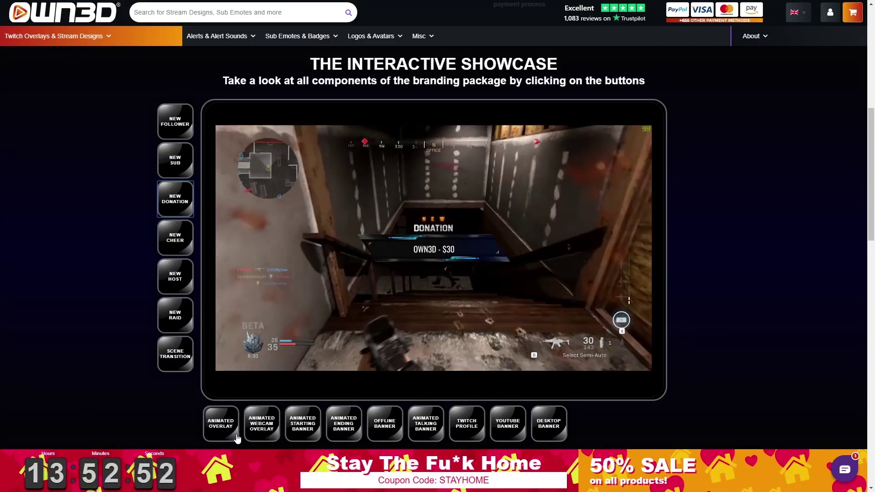
{"action": "left_click", "coordinate": [261, 426]}
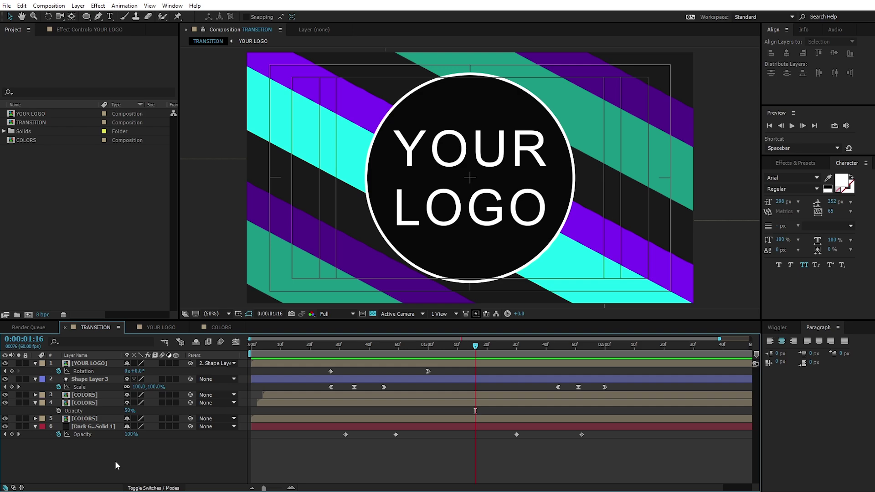
{"action": "key", "text": "space"}
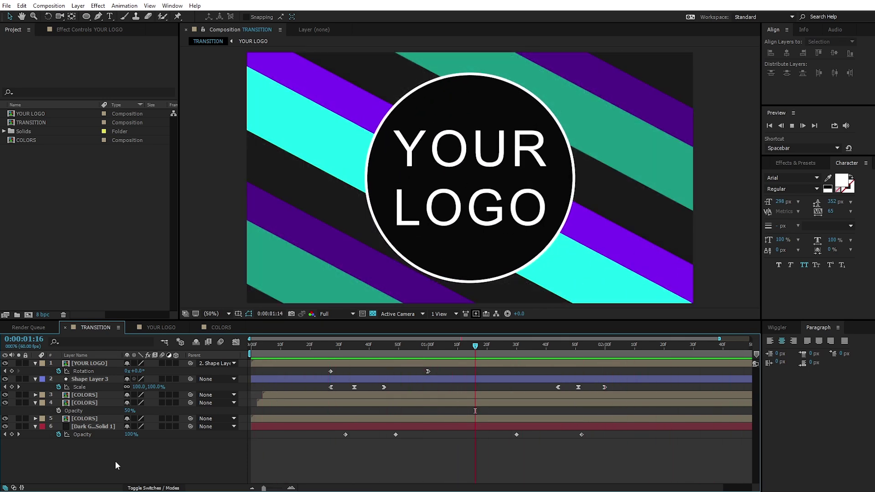
{"action": "key", "text": "space"}
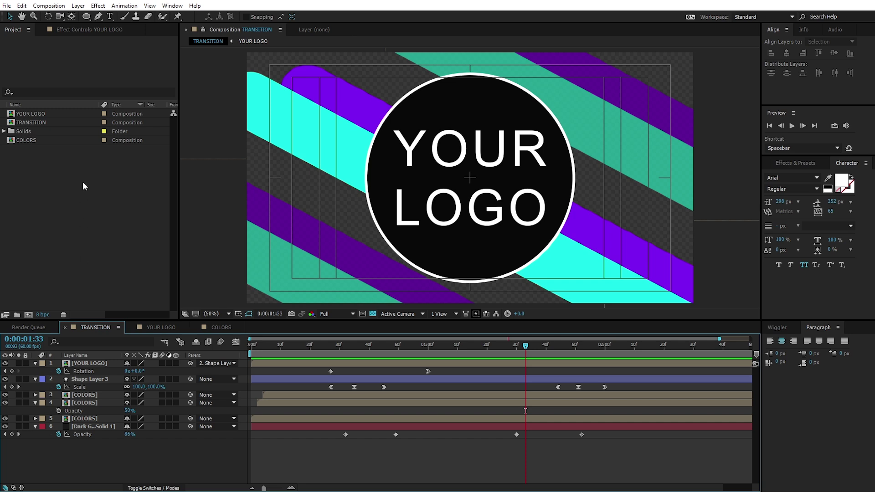
In the COLORS composition, change the COLOR1 stripe's fill to a strong blue.
{"action": "left_click", "coordinate": [154, 326]}
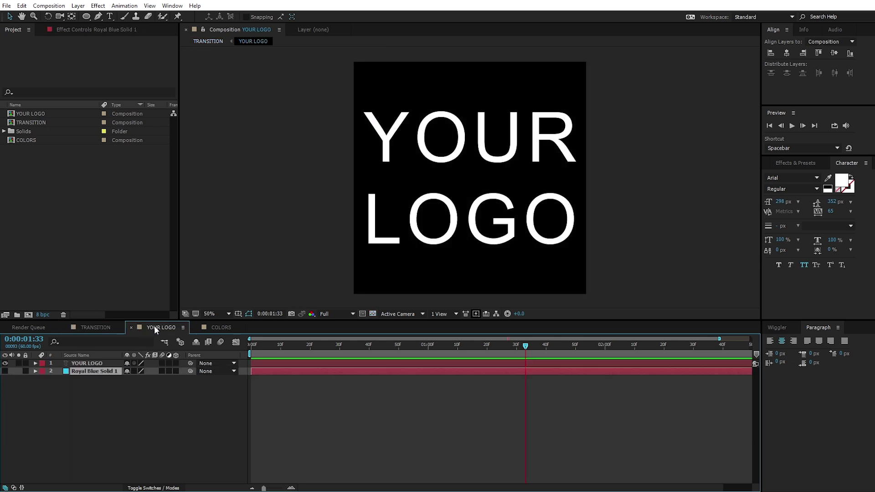
{"action": "left_click", "coordinate": [219, 327]}
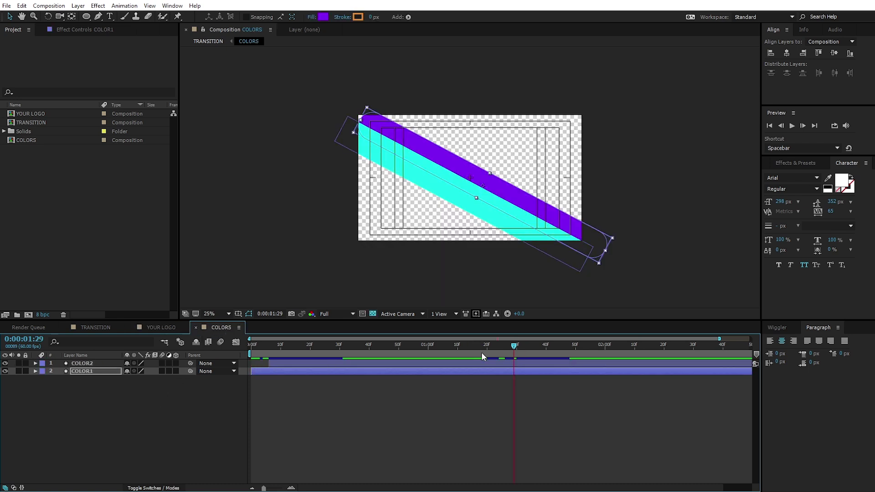
{"action": "left_click_drag", "start_coordinate": [484, 348], "coordinate": [434, 348]}
{"action": "left_click", "coordinate": [105, 397]}
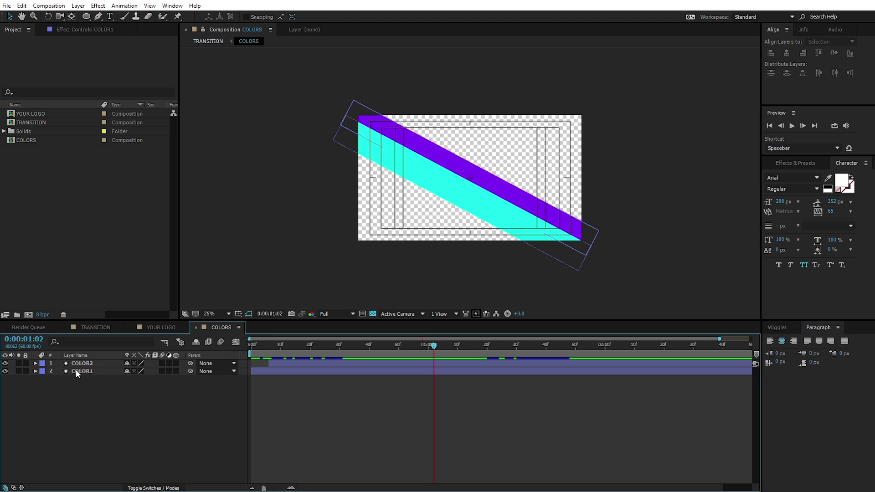
{"action": "left_click", "coordinate": [76, 370]}
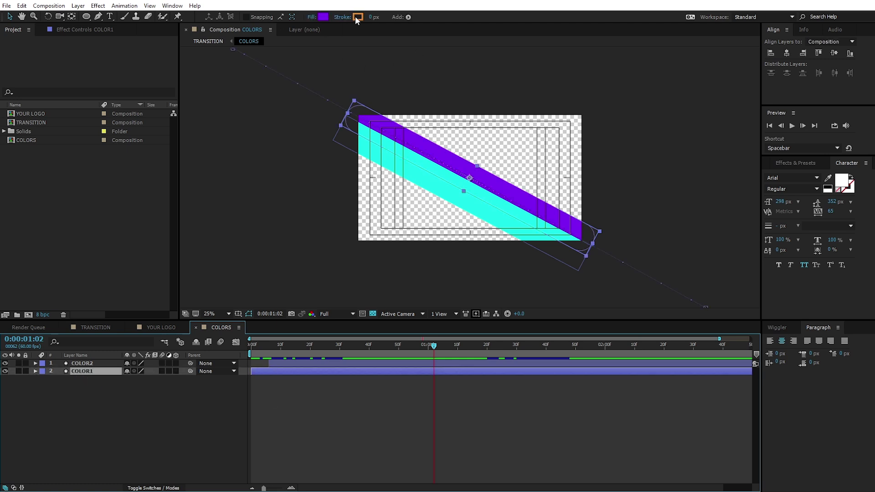
{"action": "left_click", "coordinate": [322, 17]}
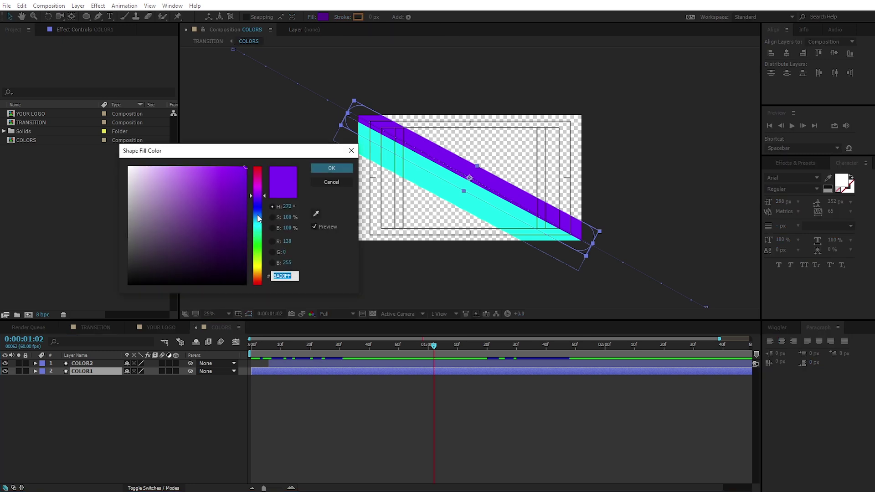
{"action": "left_click_drag", "start_coordinate": [257, 214], "coordinate": [258, 228]}
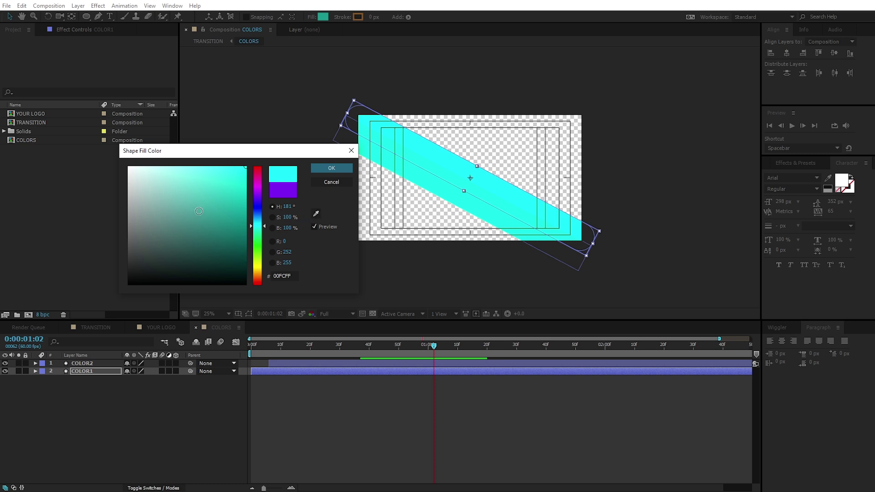
{"action": "mouse_move", "coordinate": [256, 228]}
{"action": "left_mouse_down"}
{"action": "mouse_move", "coordinate": [258, 206]}
{"action": "mouse_move", "coordinate": [258, 214]}
{"action": "left_mouse_up"}
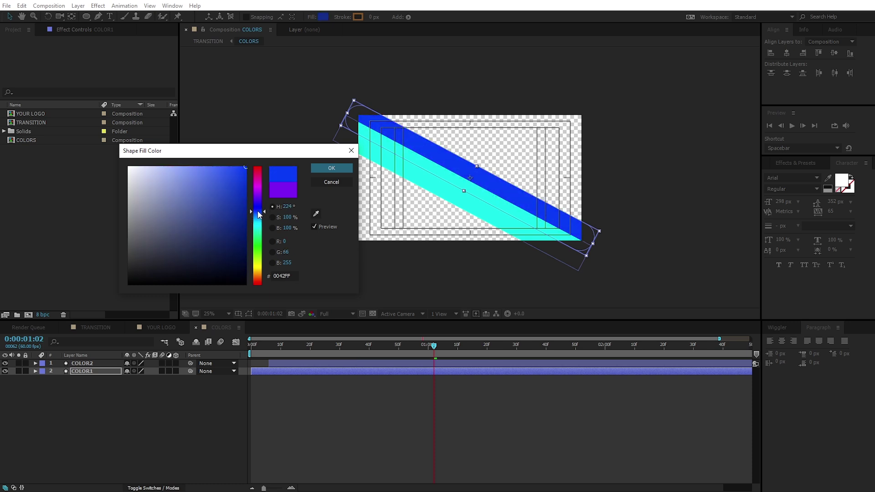
{"action": "left_click", "coordinate": [337, 168]}
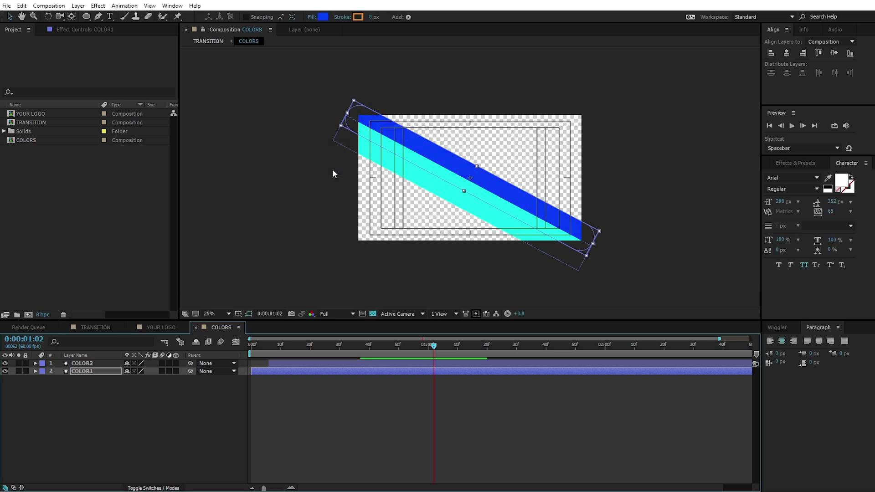
Fill the COLOR2 stripe with orange FD9500 and deselect it.
{"action": "left_click", "coordinate": [82, 363]}
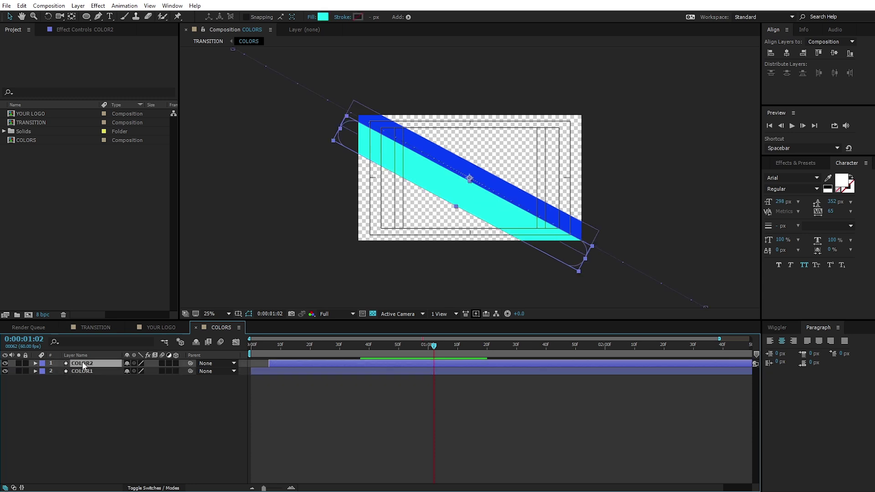
{"action": "left_click", "coordinate": [322, 17]}
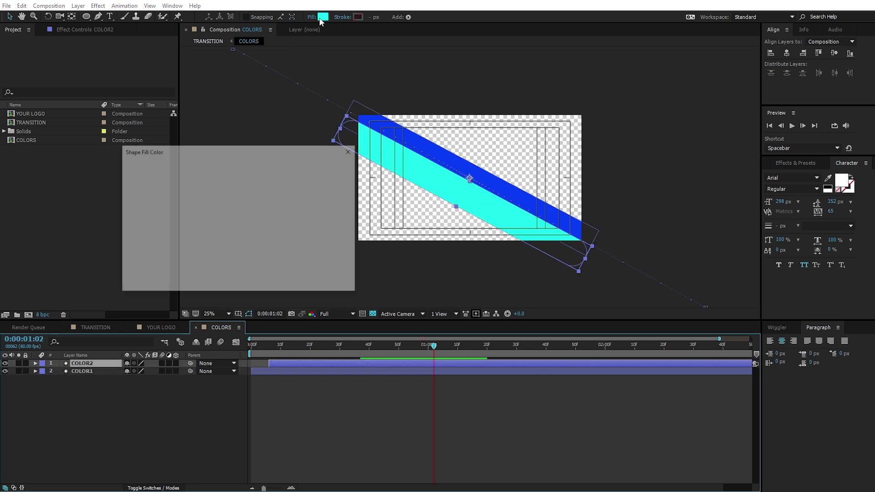
{"action": "left_click_drag", "start_coordinate": [258, 246], "coordinate": [257, 276]}
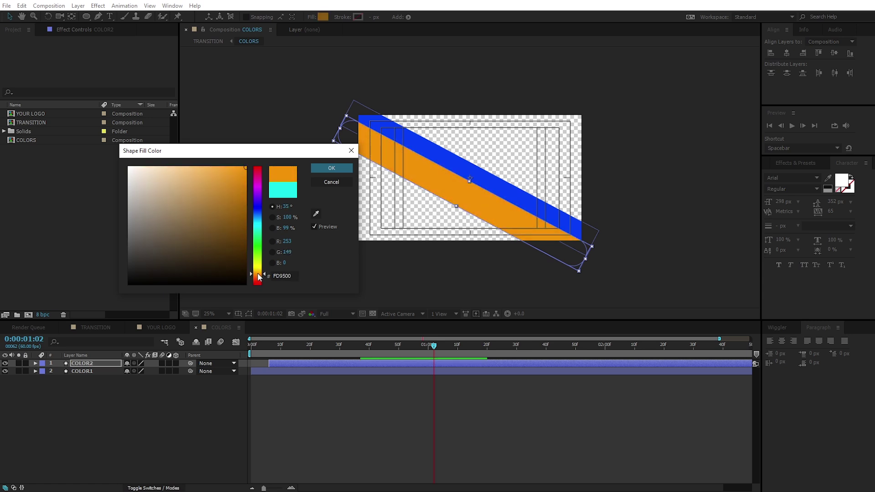
{"action": "left_click", "coordinate": [325, 170]}
{"action": "left_click", "coordinate": [141, 409]}
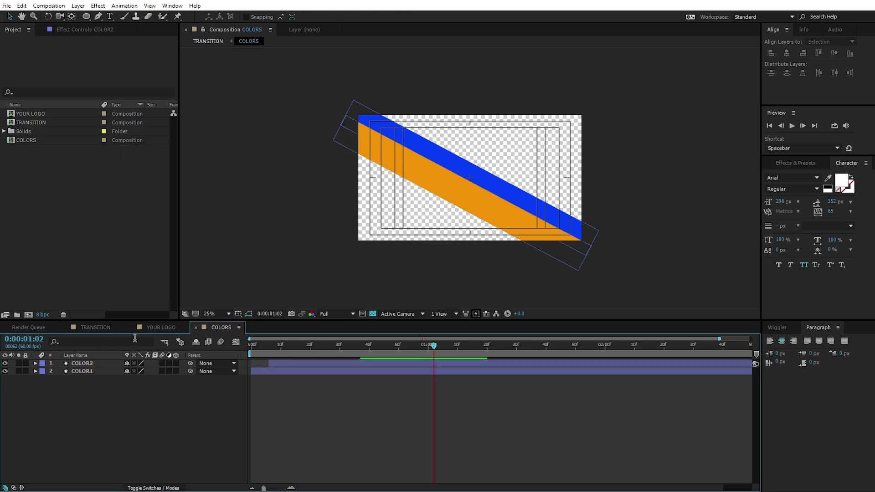
Open the YOUR LOGO composition and toggle its text layer's visibility to check it.
{"action": "left_click", "coordinate": [91, 326]}
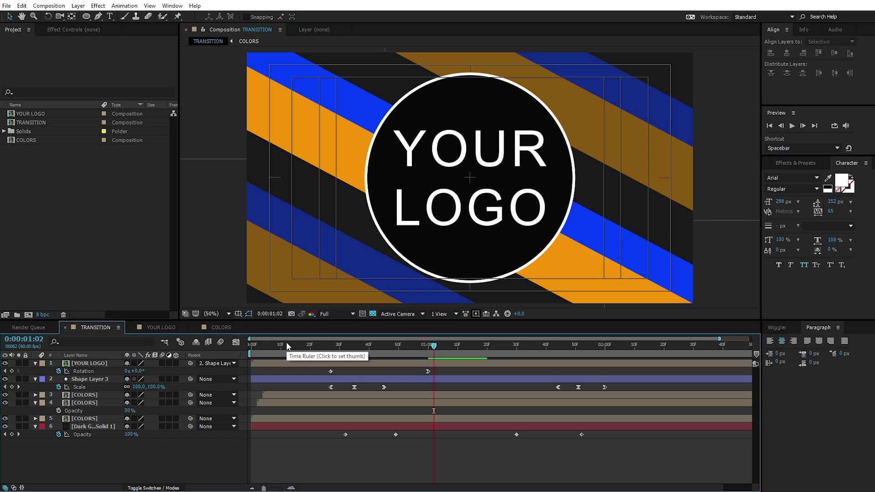
{"action": "left_click", "coordinate": [153, 327]}
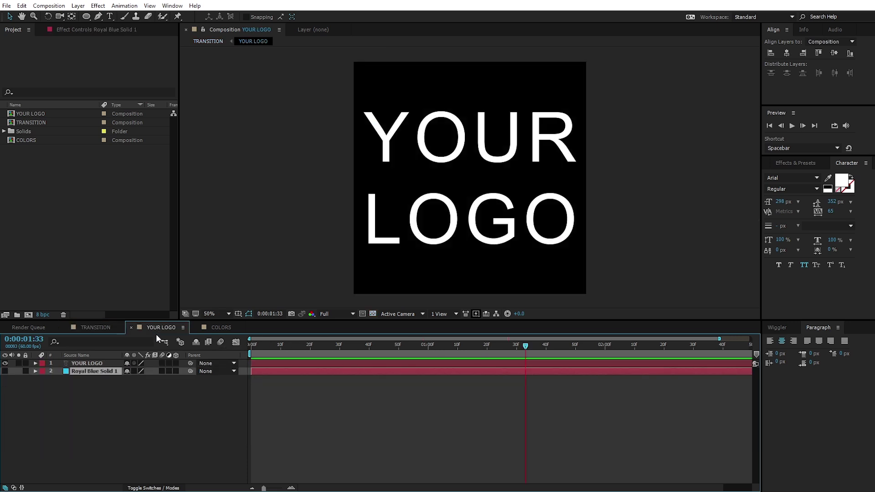
{"action": "left_click", "coordinate": [5, 363]}
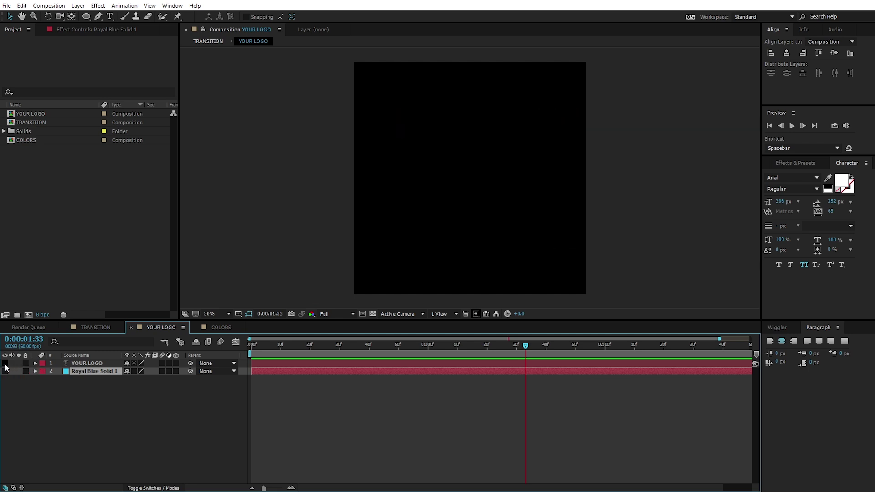
{"action": "left_click", "coordinate": [5, 364]}
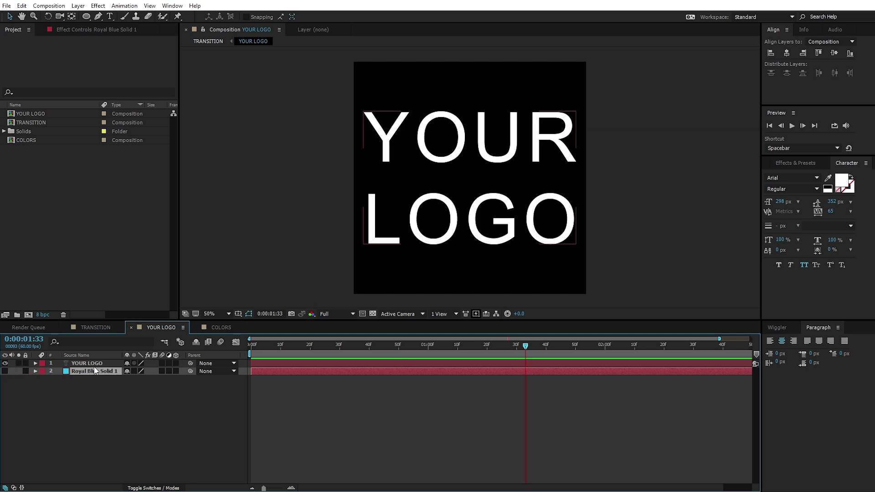
Bring up File Explorer showing the PSD folder containing LOGO.png.
{"action": "left_click", "coordinate": [119, 415]}
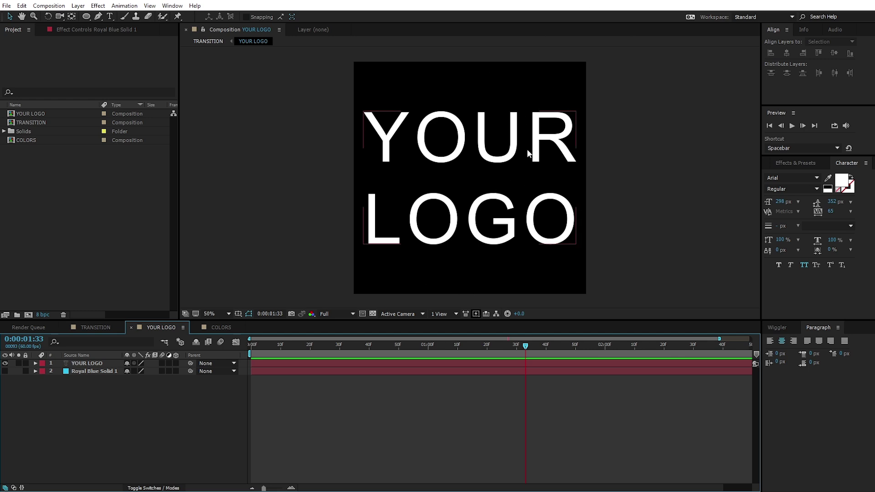
{"action": "left_click", "coordinate": [104, 198]}
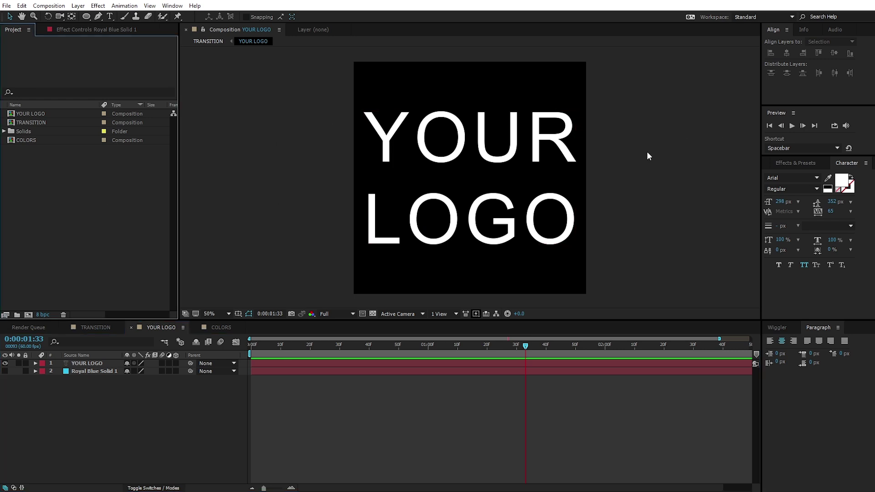
{"action": "key", "text": "alt+Tab"}
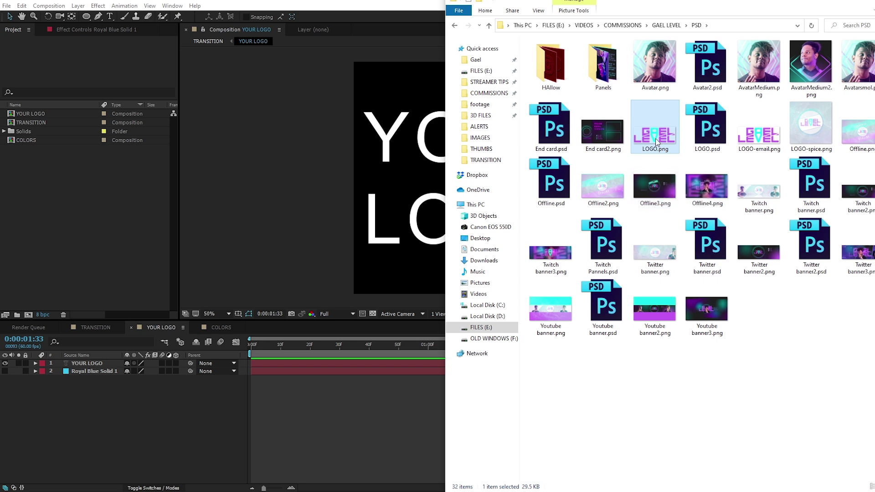
Drag LOGO.png from File Explorer into the Project panel as a 2503 x 994 PNG.
{"action": "left_click_drag", "start_coordinate": [656, 135], "coordinate": [410, 179]}
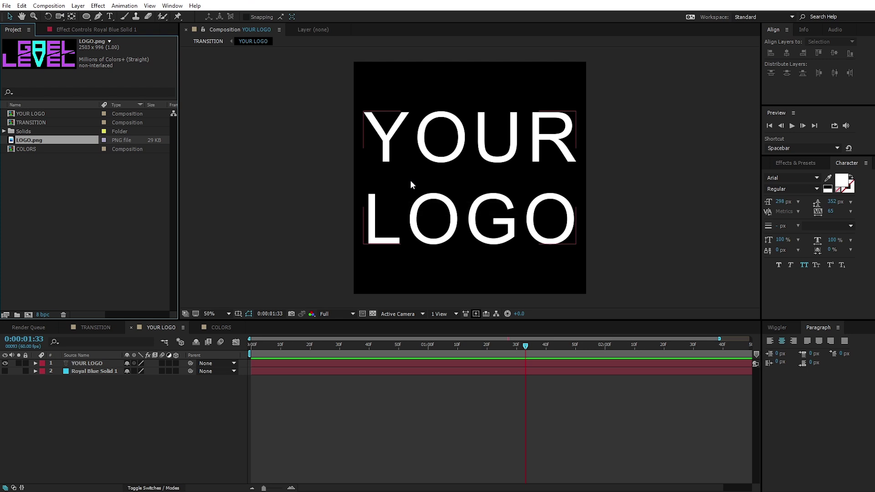
Add LOGO.png as a layer in YOUR LOGO, scale it to 40%, and hide the placeholder text.
{"action": "left_click", "coordinate": [337, 169]}
{"action": "left_click_drag", "start_coordinate": [26, 144], "coordinate": [95, 363]}
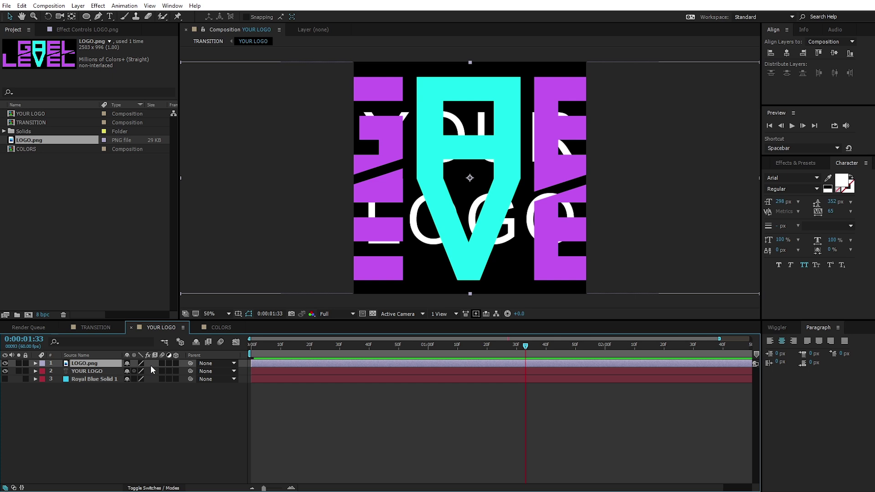
{"action": "left_click", "coordinate": [36, 363]}
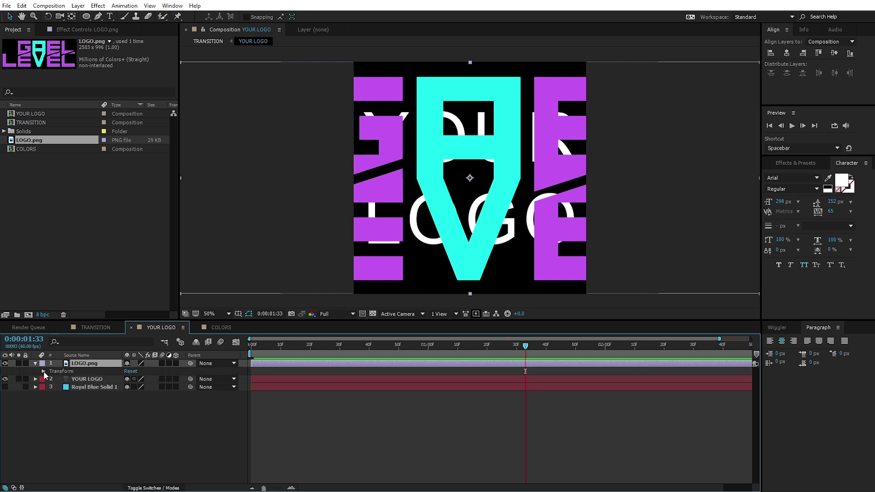
{"action": "left_click", "coordinate": [43, 371]}
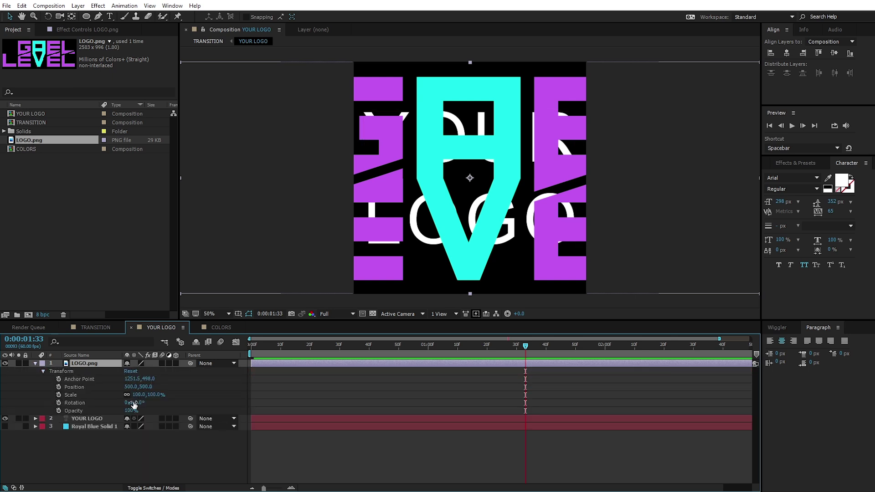
{"action": "left_click_drag", "start_coordinate": [138, 395], "coordinate": [110, 394]}
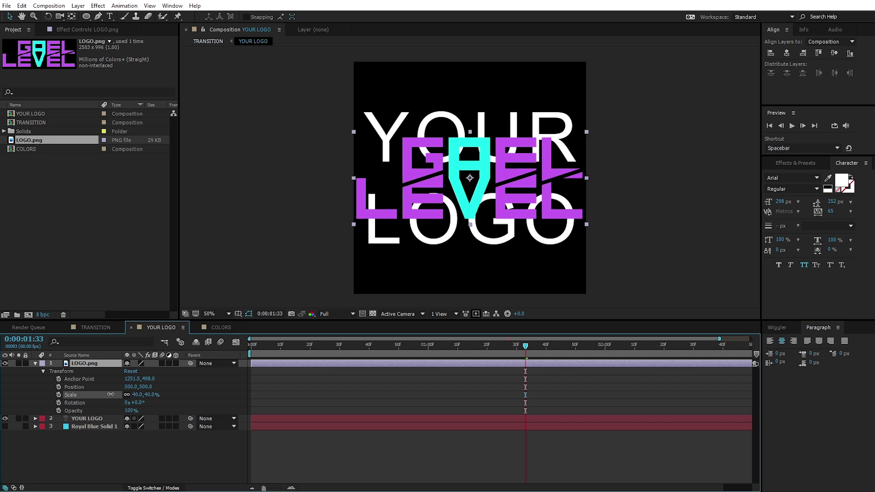
{"action": "left_click", "coordinate": [5, 418]}
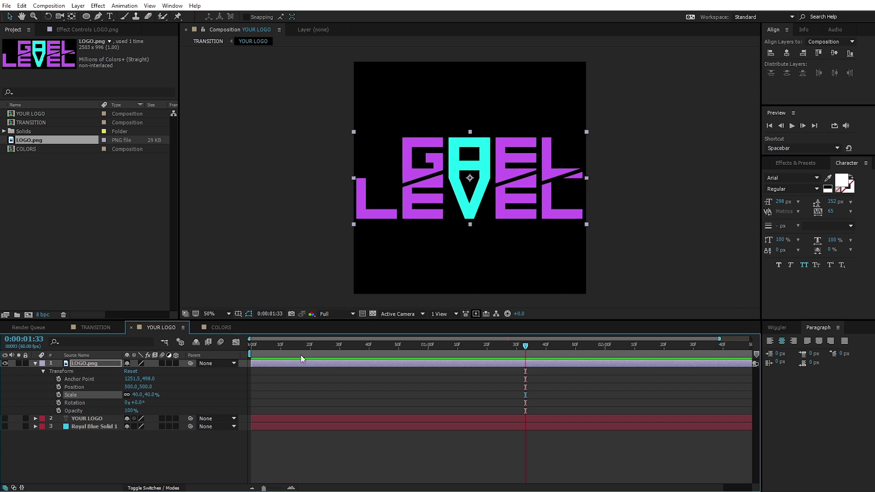
In the COLORS composition, set the COLOR1 and COLOR2 stripe fills to purple and teal.
{"action": "left_click", "coordinate": [93, 328]}
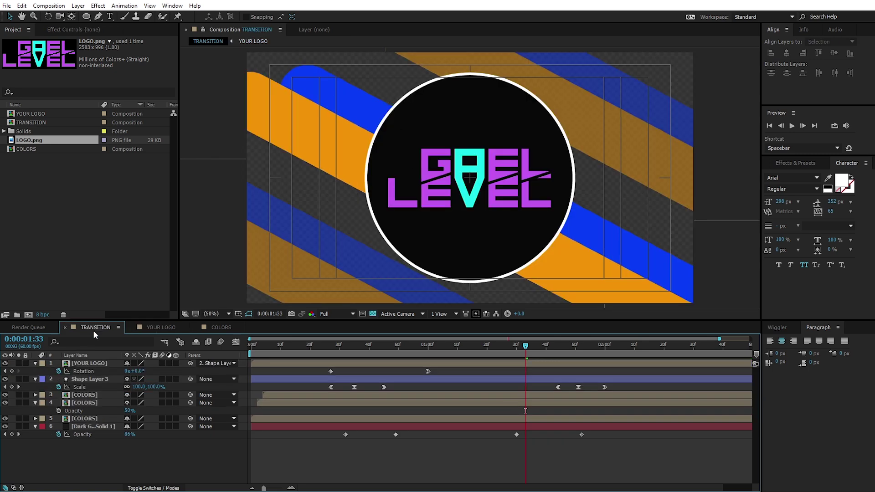
{"action": "left_click", "coordinate": [221, 326]}
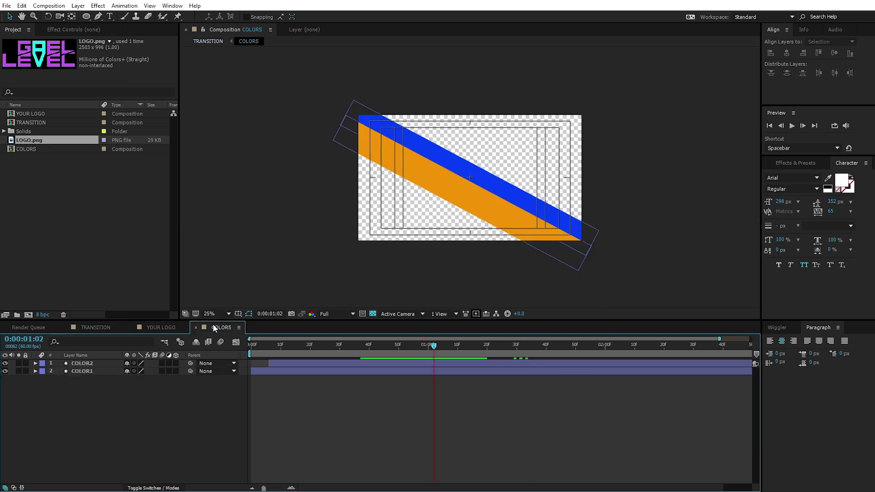
{"action": "left_click", "coordinate": [82, 371]}
{"action": "left_click", "coordinate": [321, 18]}
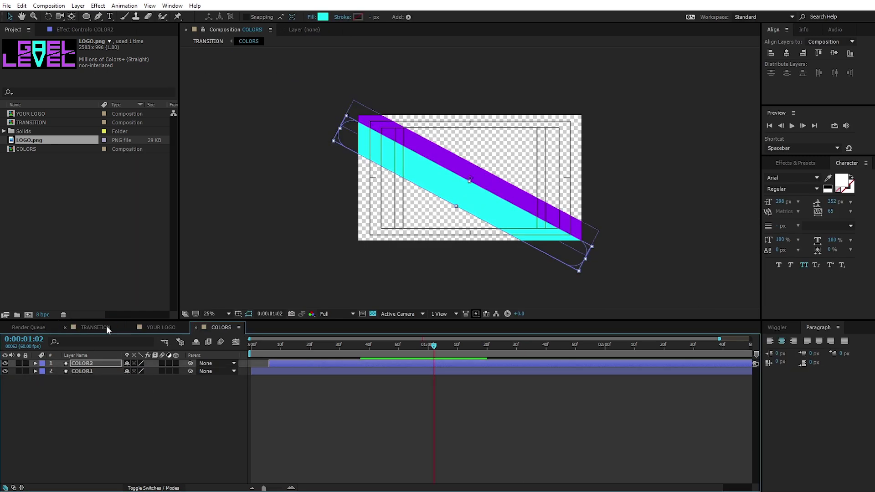
Preview the TRANSITION composition with the logo over the purple-and-teal stripes.
{"action": "left_click", "coordinate": [106, 327]}
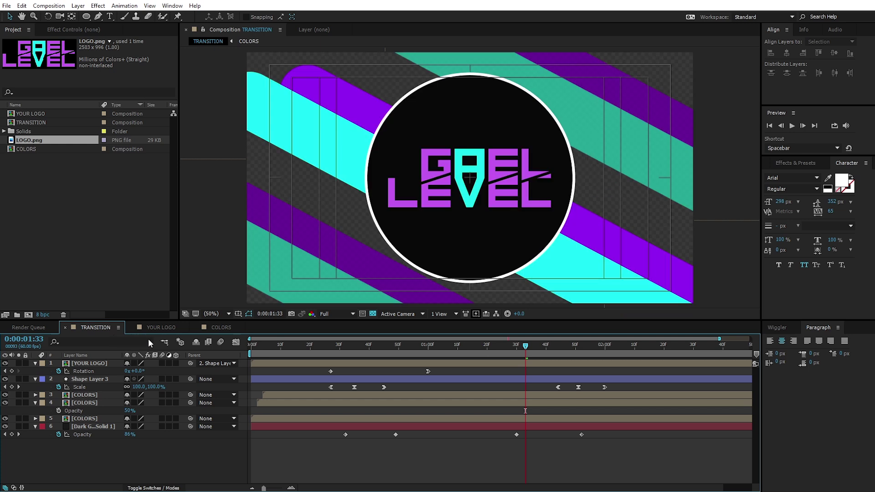
{"action": "key", "text": "space"}
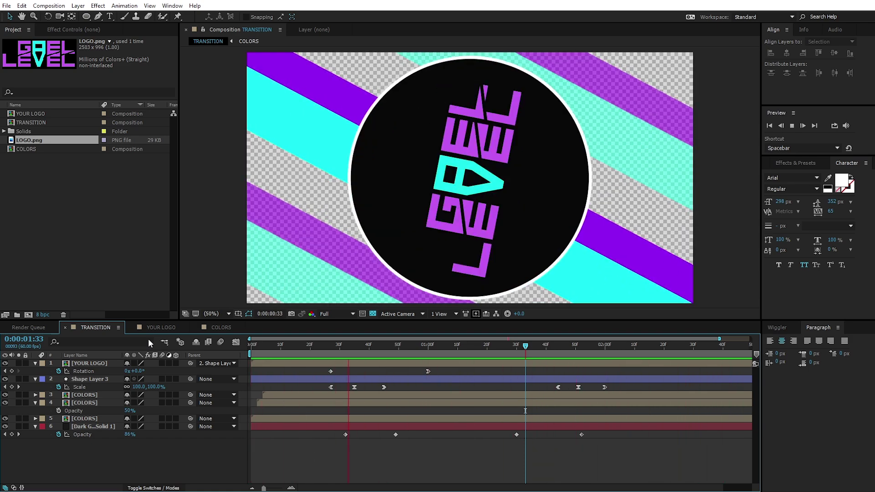
{"action": "key", "text": "space"}
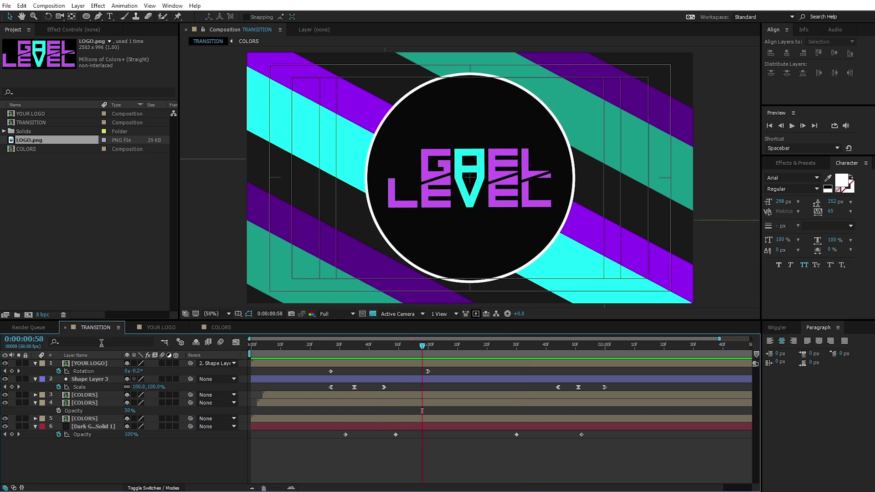
Queue TRANSITION for rendering and set the output module format to QuickTime.
{"action": "left_click", "coordinate": [48, 6]}
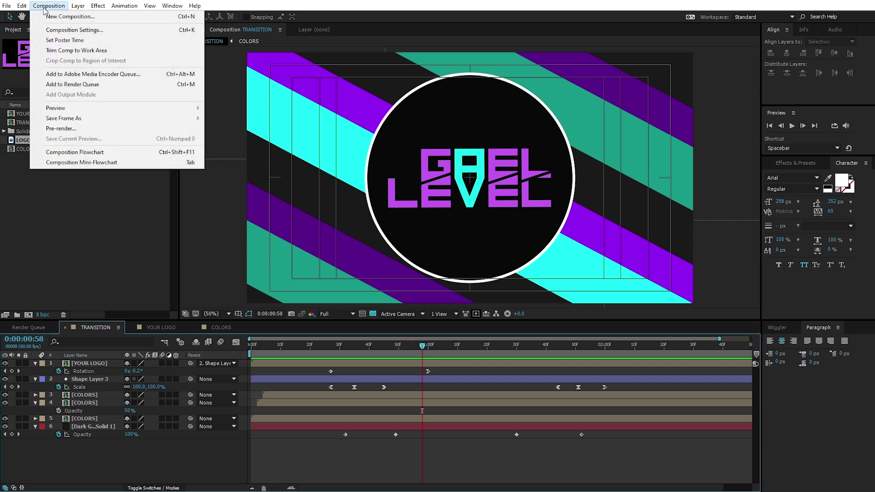
{"action": "left_click", "coordinate": [100, 87]}
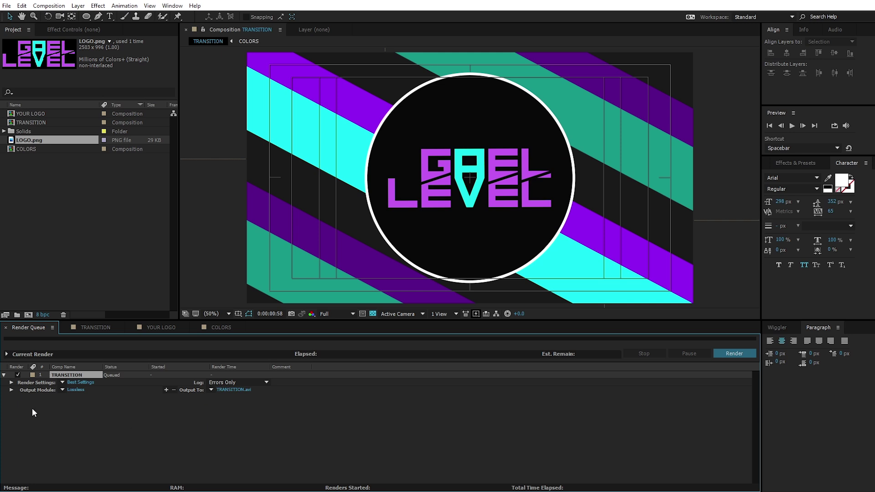
{"action": "left_click", "coordinate": [78, 390]}
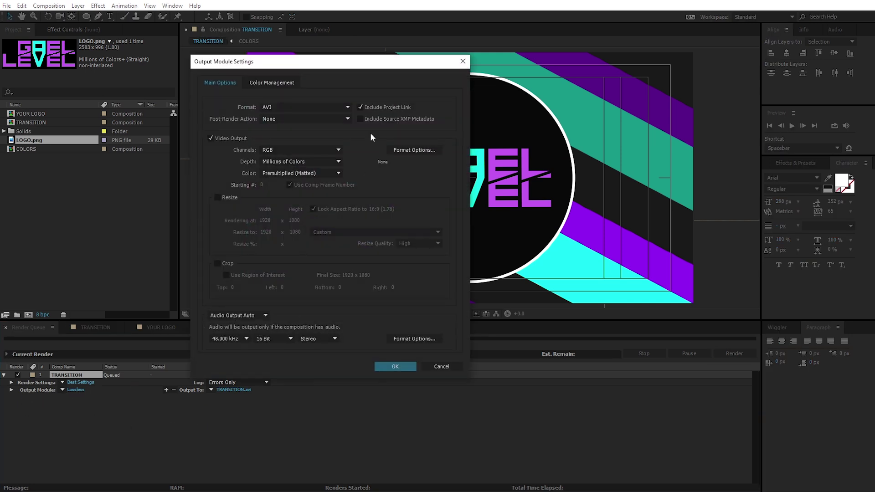
{"action": "left_click", "coordinate": [327, 108]}
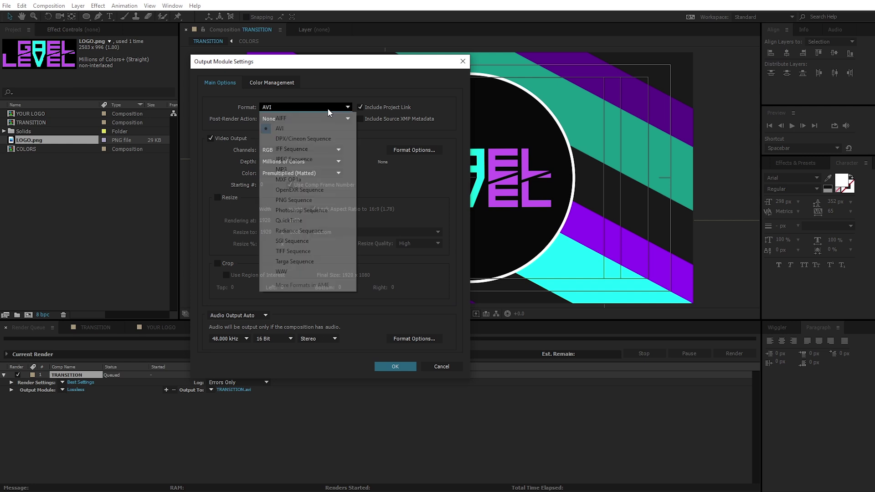
{"action": "left_click", "coordinate": [307, 222]}
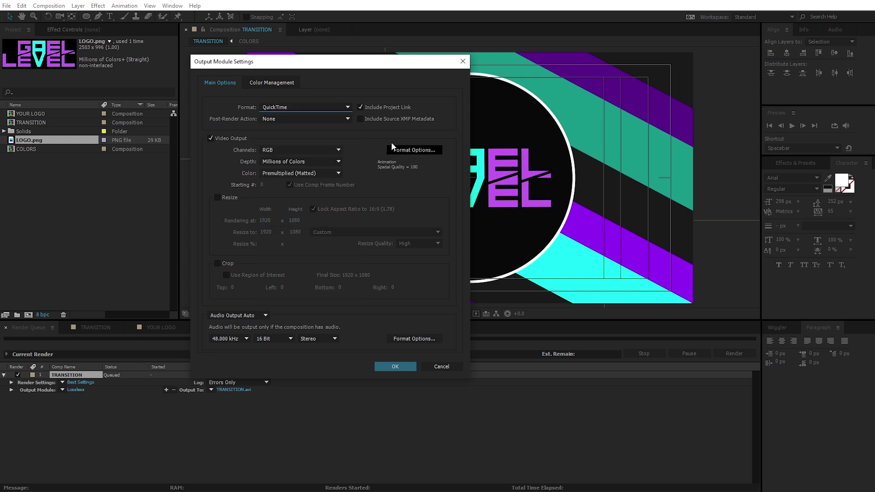
Keep default codec options, set Channels to RGB + Alpha and turn Audio Output off.
{"action": "left_click", "coordinate": [411, 151]}
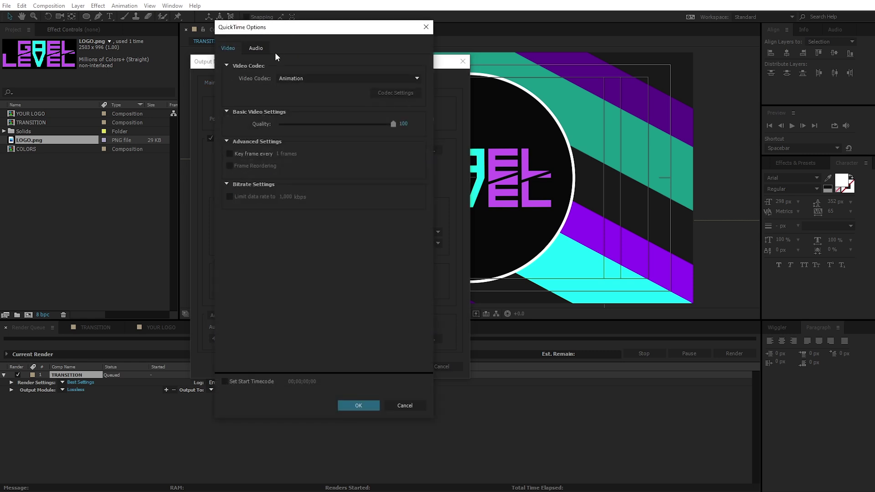
{"action": "left_click", "coordinate": [396, 406]}
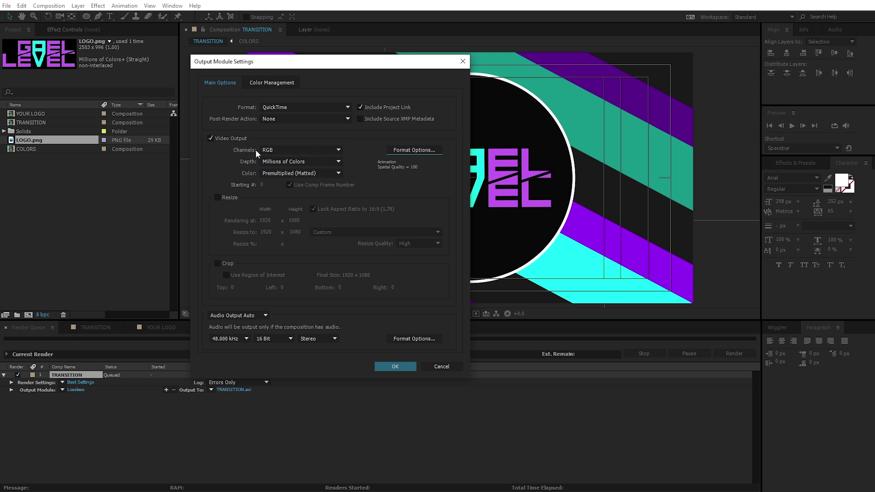
{"action": "left_click", "coordinate": [303, 150]}
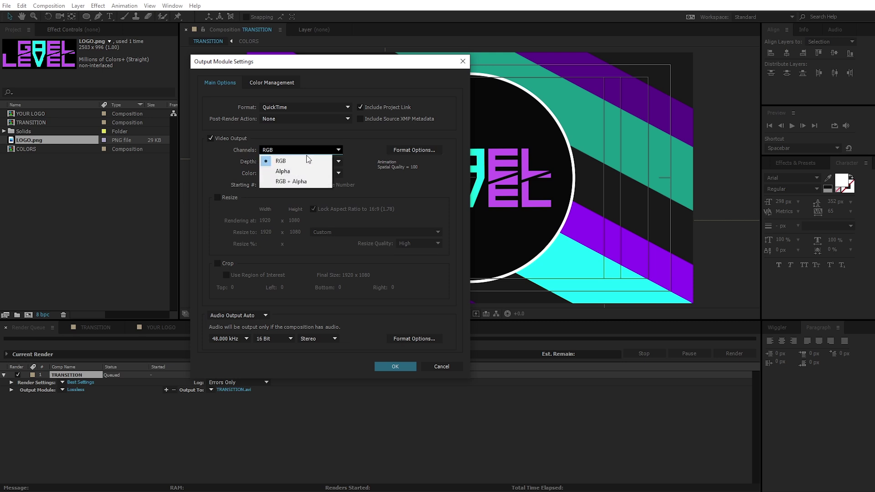
{"action": "left_click", "coordinate": [304, 182]}
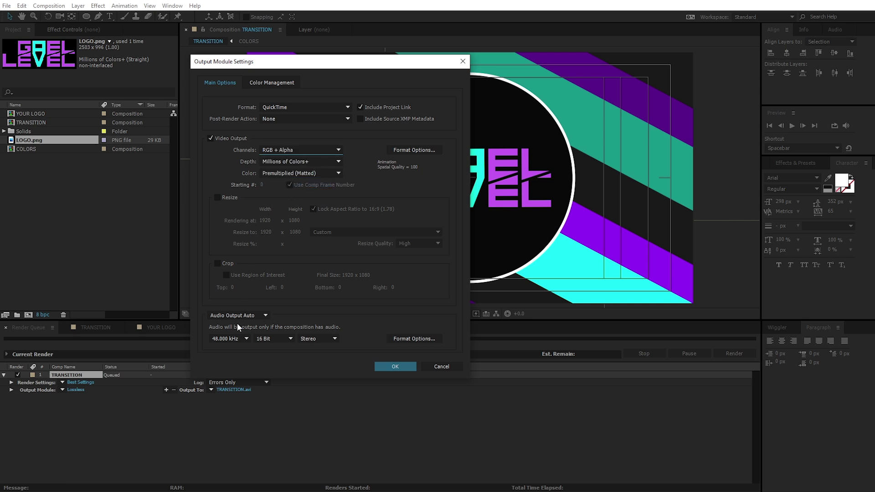
{"action": "left_click", "coordinate": [251, 315]}
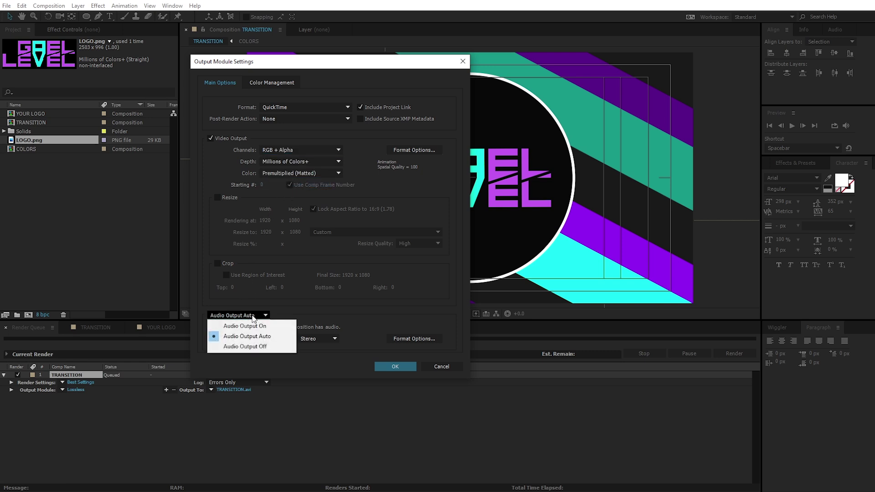
{"action": "left_click", "coordinate": [248, 347]}
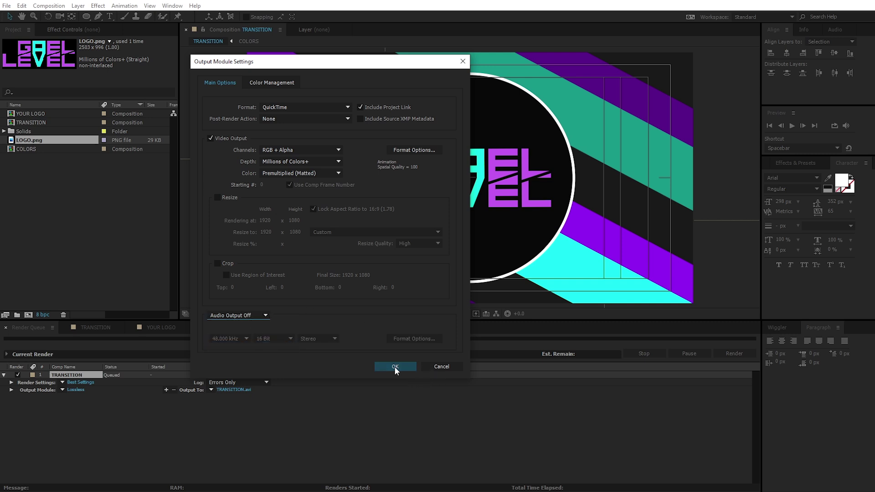
Save TRANSITION.mov into a new EXP folder inside Custom Stinger Transition LOGO.
{"action": "left_click", "coordinate": [395, 366]}
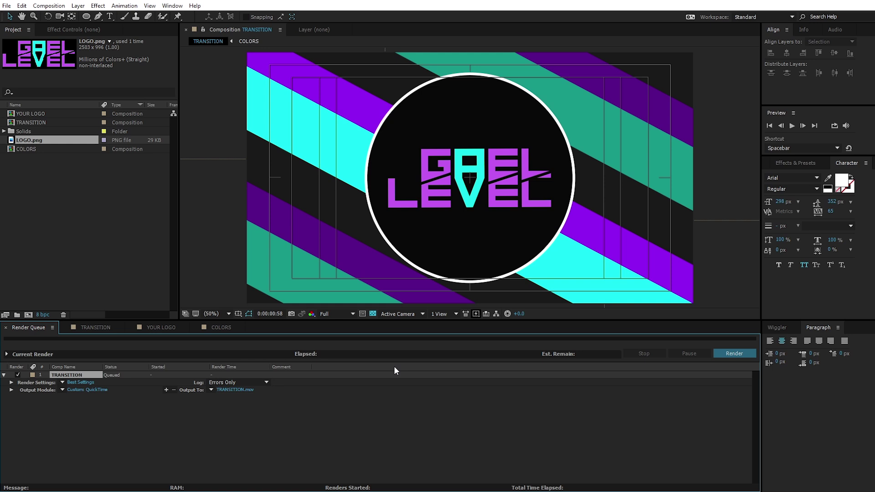
{"action": "left_click", "coordinate": [228, 389]}
{"action": "left_click", "coordinate": [76, 54]}
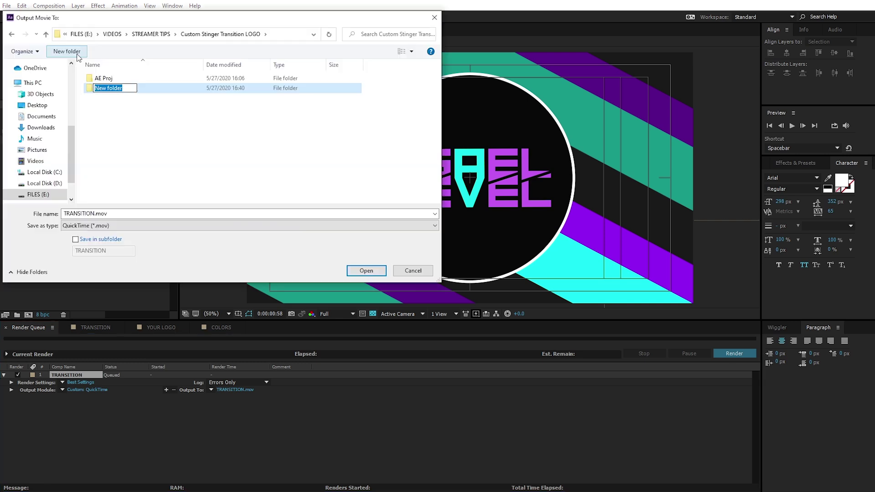
{"action": "type", "text": "EXP"}
{"action": "key", "text": "Return"}
{"action": "key", "text": "Return"}
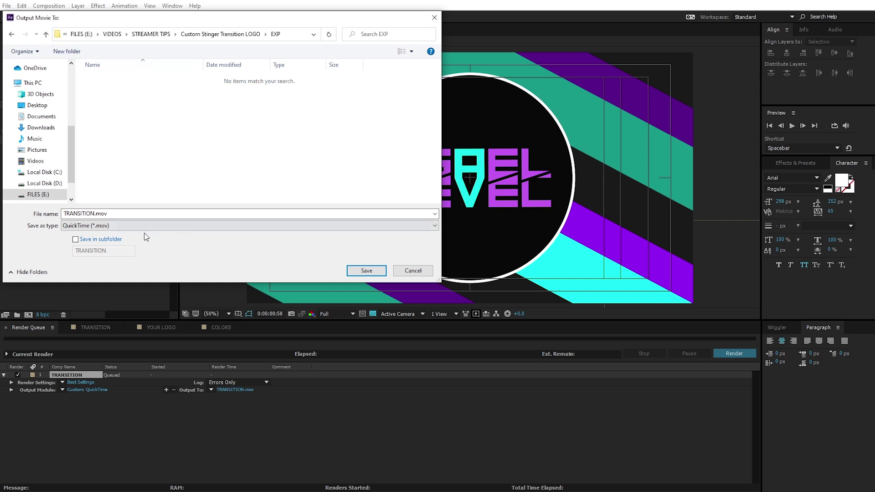
{"action": "left_click", "coordinate": [367, 271]}
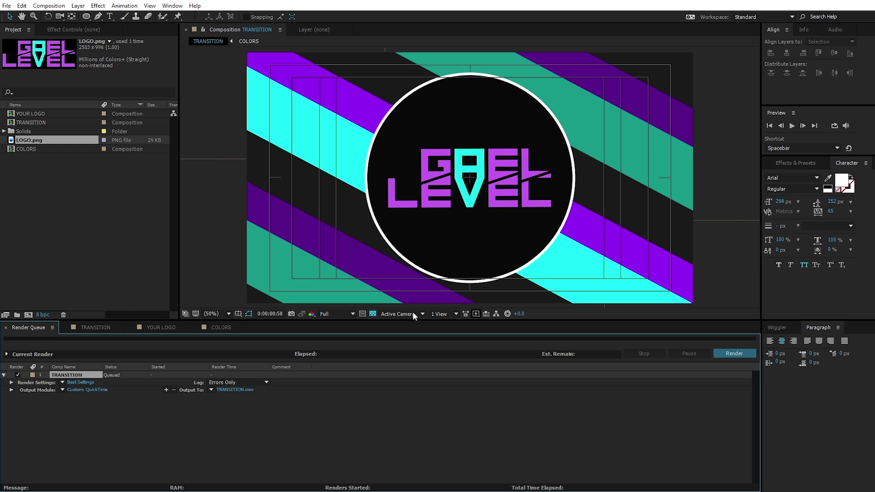
Render TRANSITION, then open the Global Transition's Type list in Streamlabs OBS.
{"action": "left_click", "coordinate": [742, 358]}
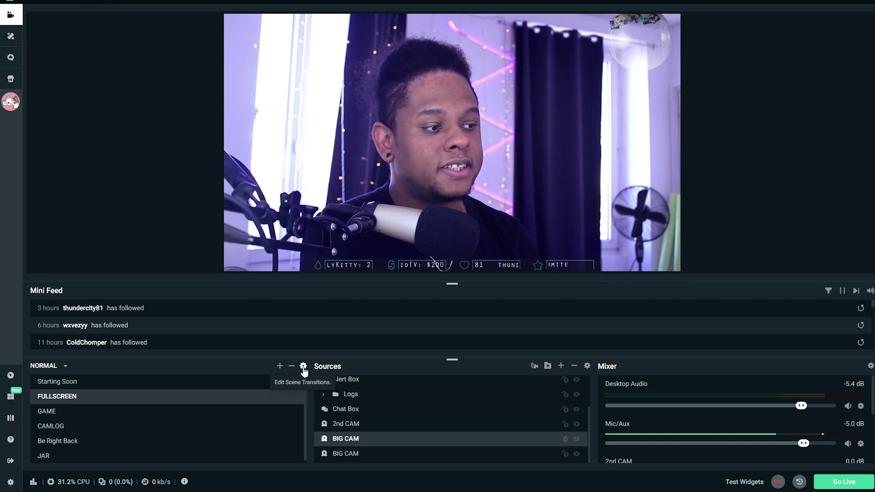
{"action": "left_click", "coordinate": [303, 367]}
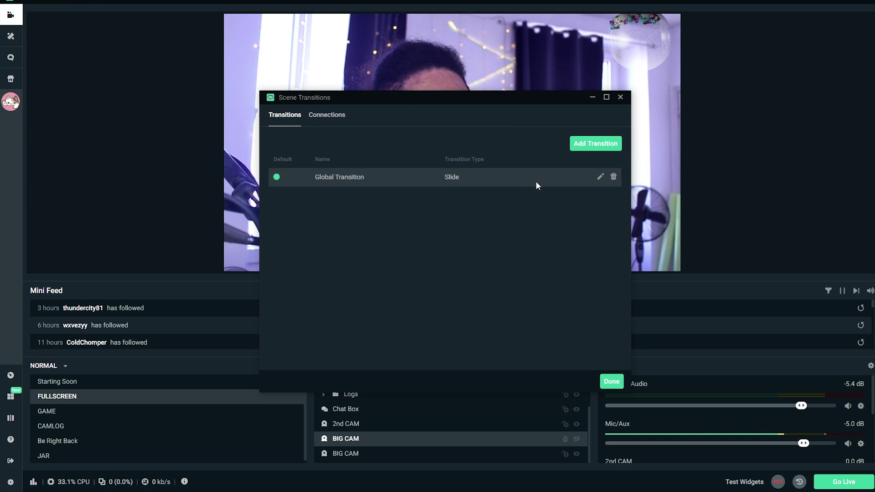
{"action": "left_click", "coordinate": [600, 177]}
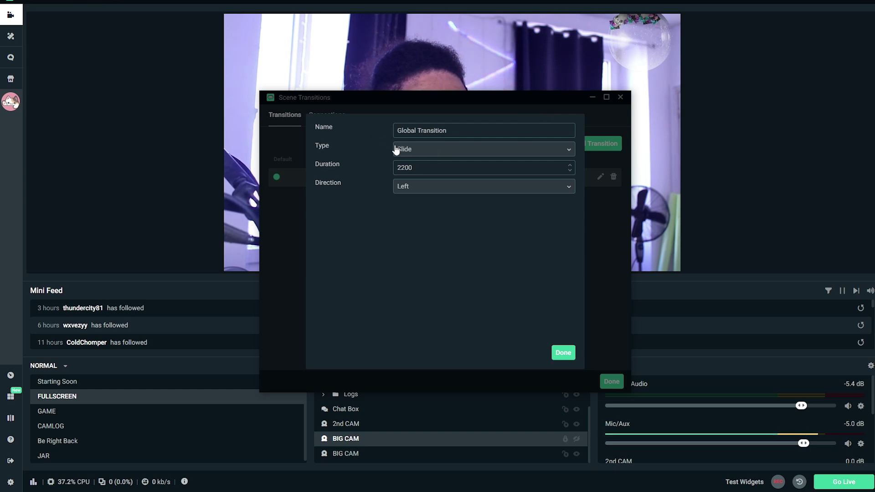
{"action": "left_click", "coordinate": [562, 150]}
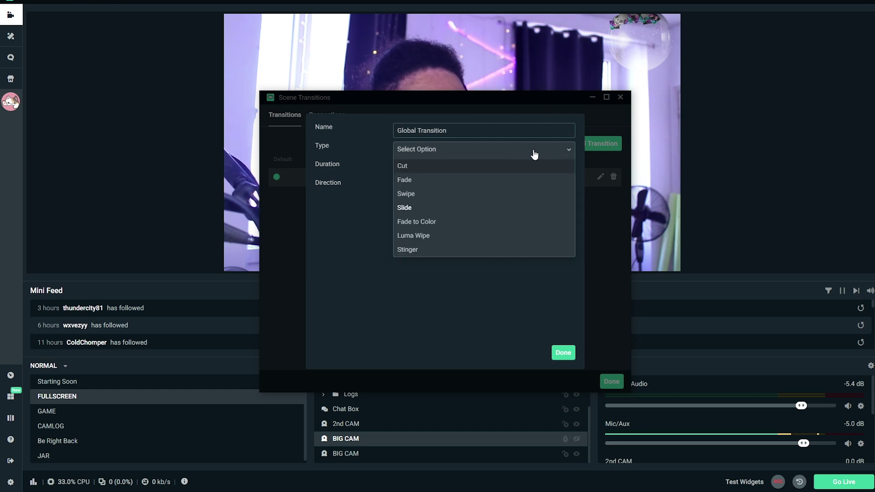
Set the transition type to Stinger and load TRANSITION.mov from the EXP folder as its video.
{"action": "left_click", "coordinate": [411, 250]}
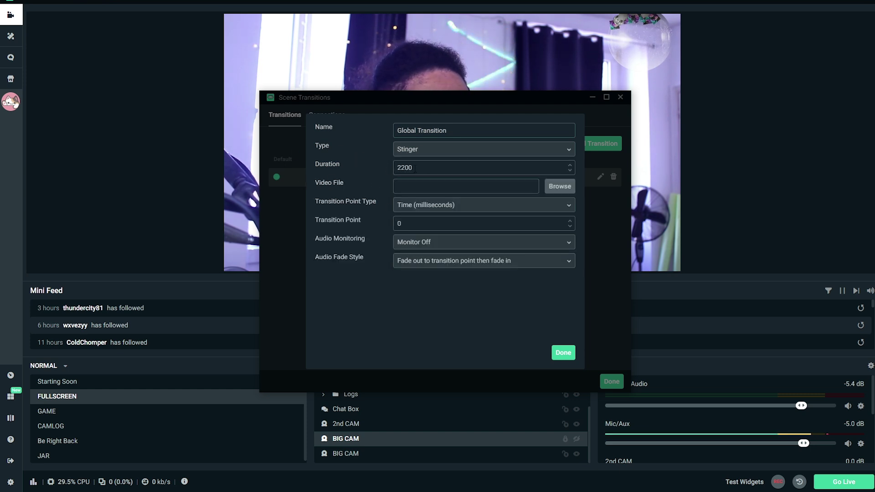
{"action": "left_click_drag", "start_coordinate": [419, 167], "coordinate": [372, 167]}
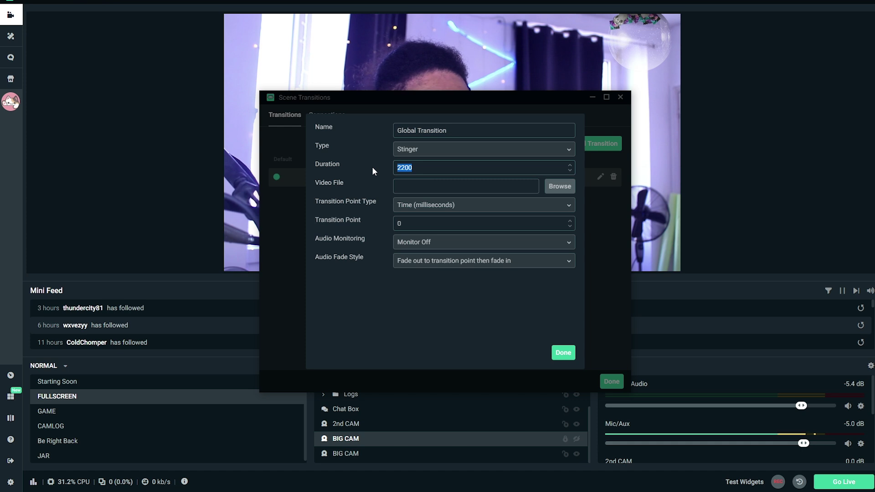
{"action": "left_click", "coordinate": [554, 190]}
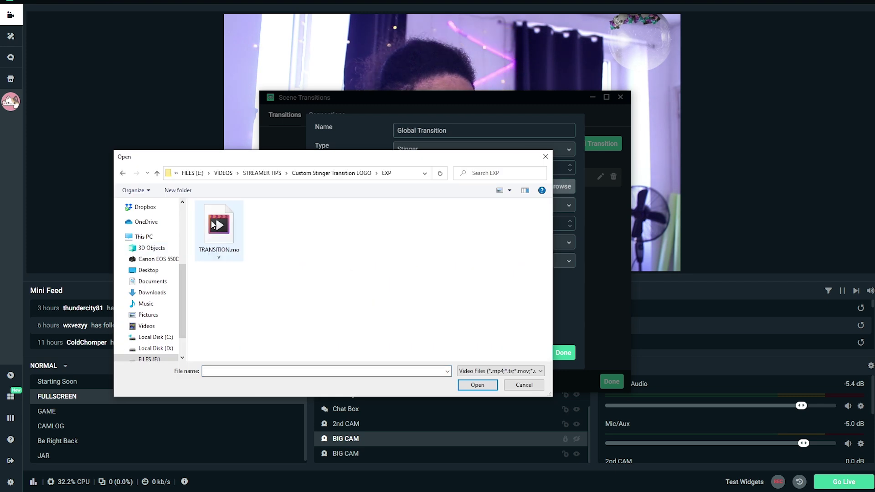
{"action": "left_click", "coordinate": [212, 223]}
{"action": "double_click", "coordinate": [212, 223]}
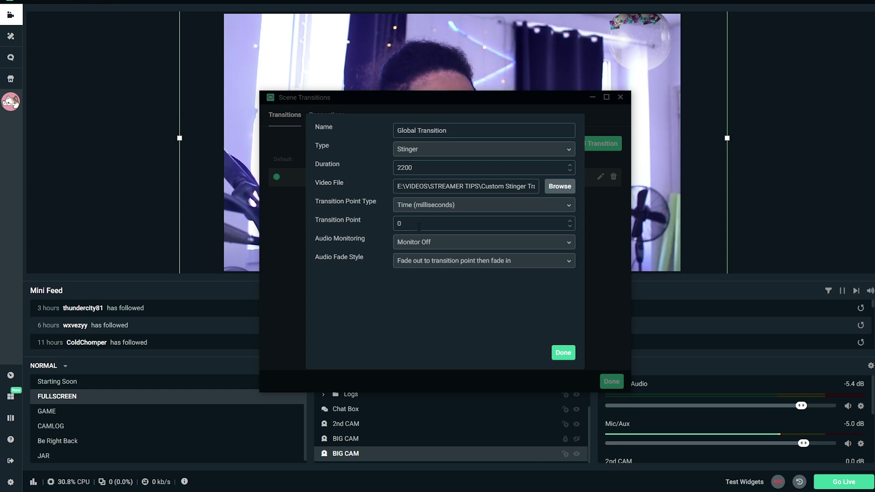
Set the stinger's Transition Point to 1000 ms and save the Global Transition settings.
{"action": "left_click_drag", "start_coordinate": [419, 227], "coordinate": [372, 222]}
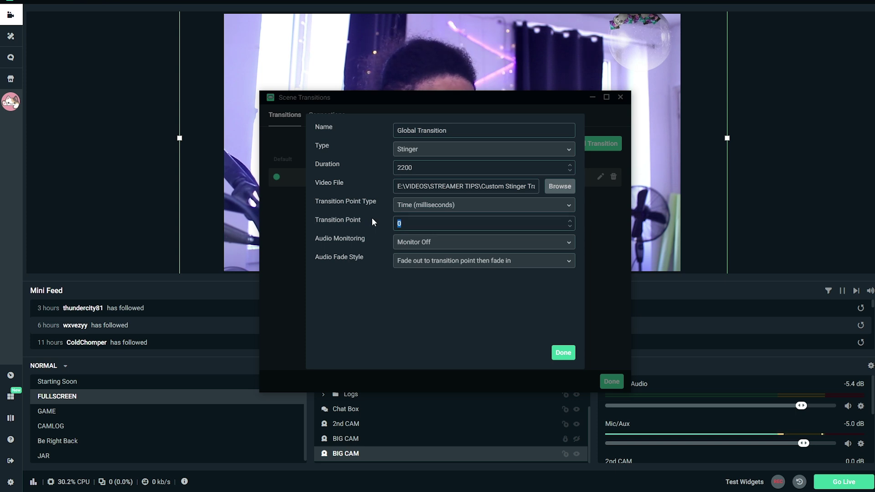
{"action": "type", "text": "1000"}
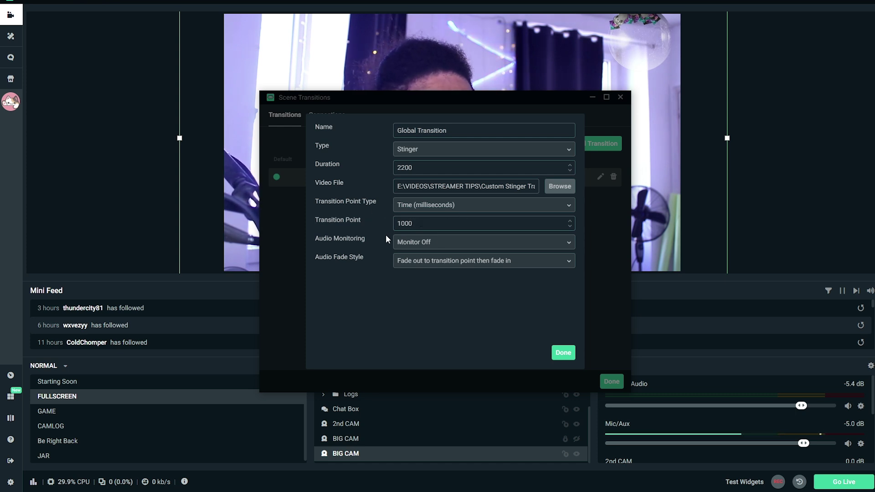
{"action": "left_click", "coordinate": [556, 353]}
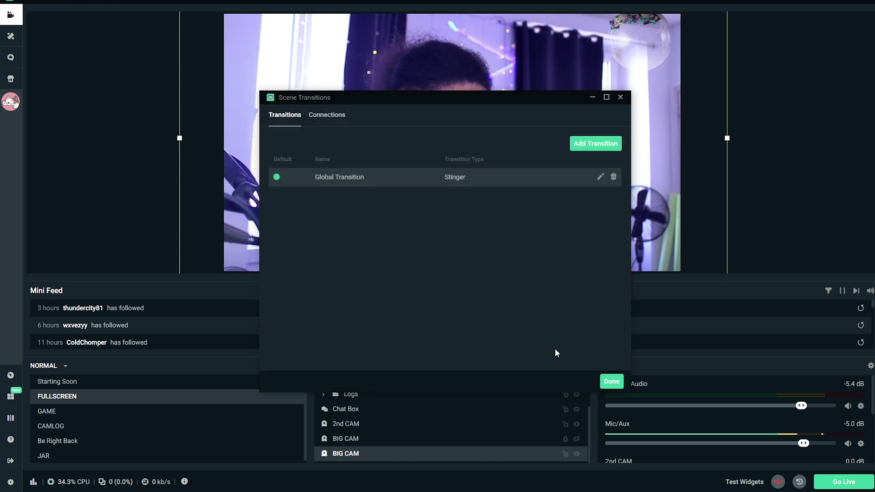
Close the Scene Transitions window with Done to return to the FULLSCREEN scene editor.
{"action": "left_click", "coordinate": [611, 381]}
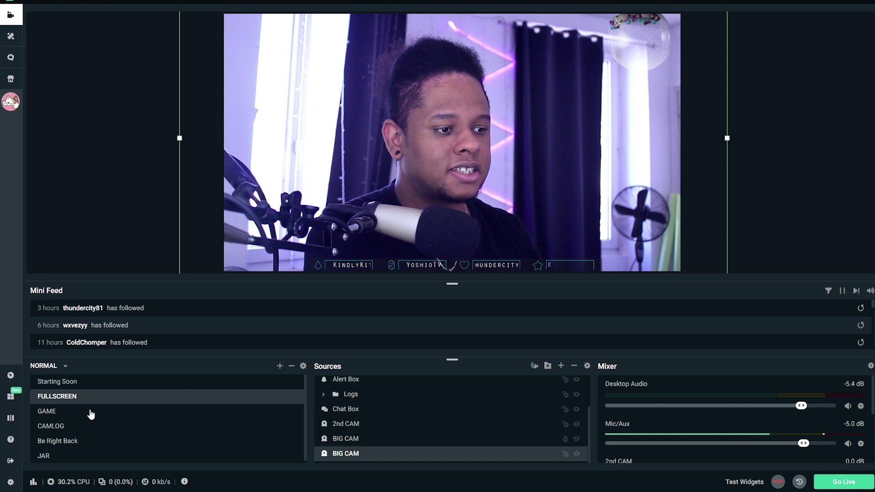
{"action": "scroll", "coordinate": [75, 426], "scroll_direction": "down", "scroll_amount": 1}
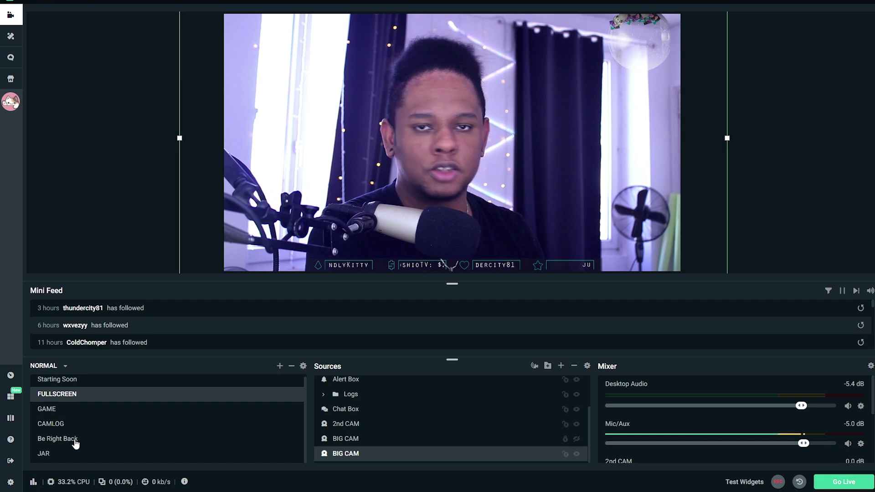
{"action": "left_click", "coordinate": [58, 439]}
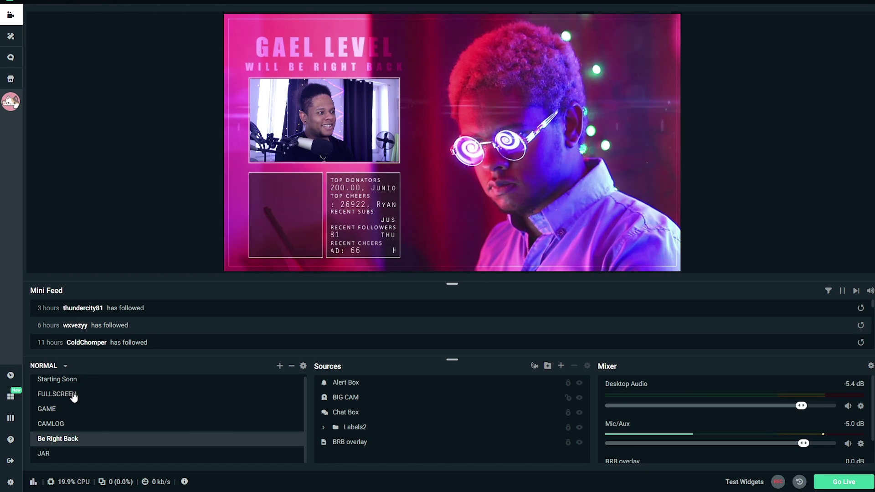
{"action": "left_click", "coordinate": [73, 395]}
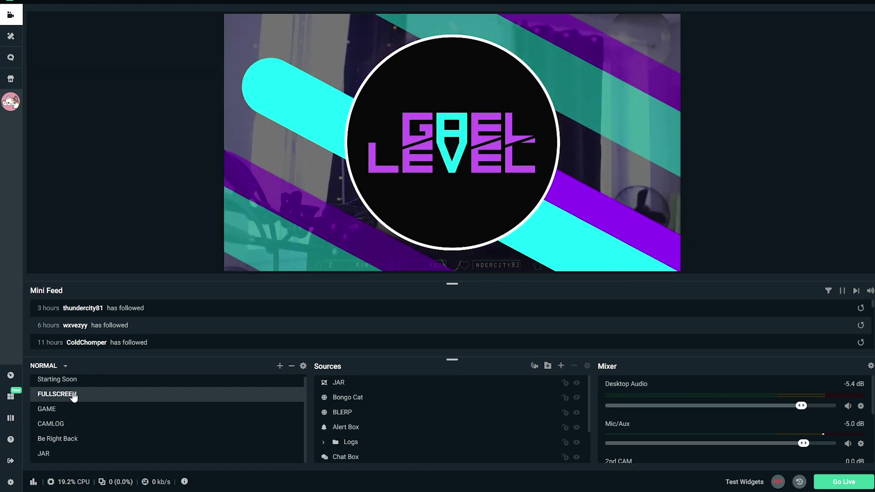